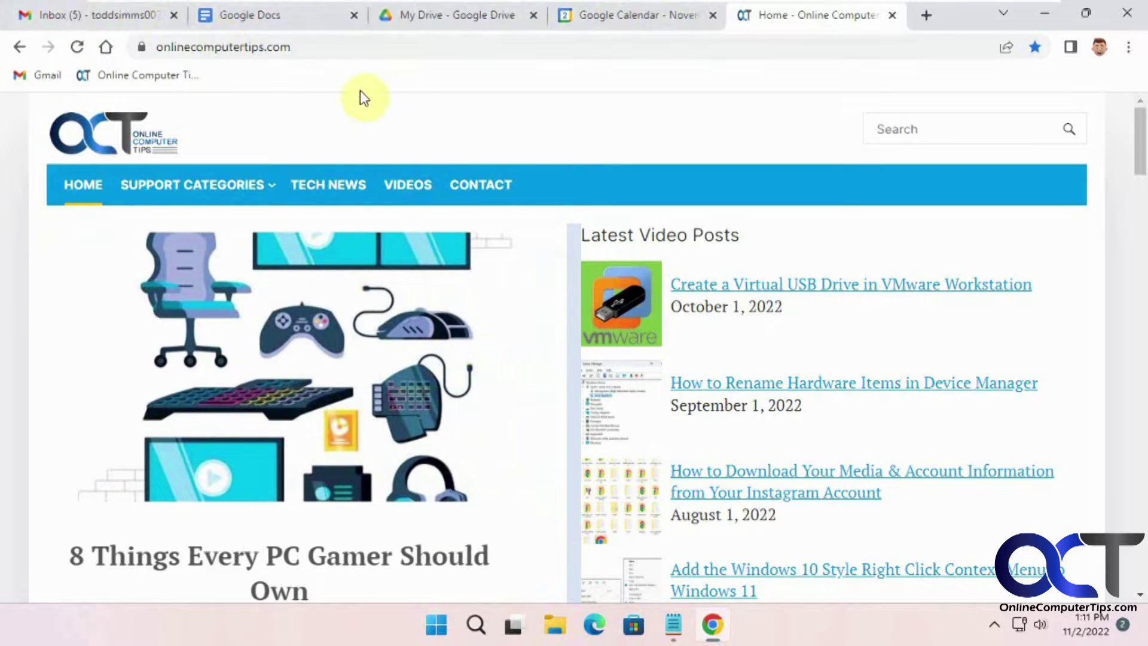
Step: Open the context menu of the Gmail inbox tab
right_click(132, 17)
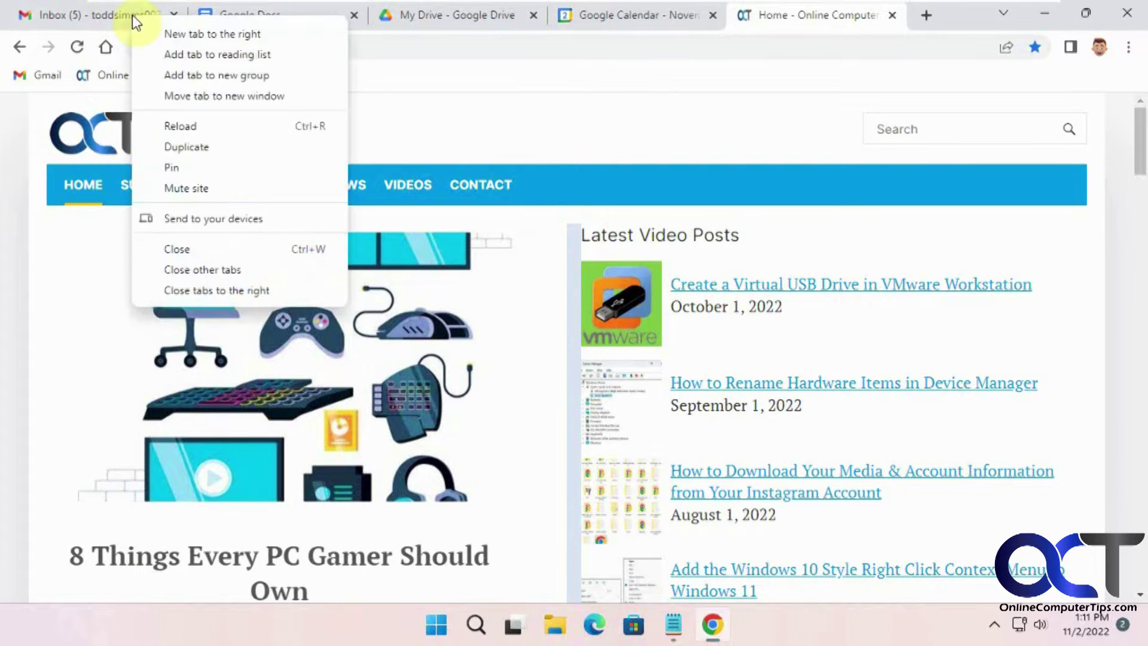
Step: Put the Gmail tab into a new red tab group named 'Google'
click(179, 70)
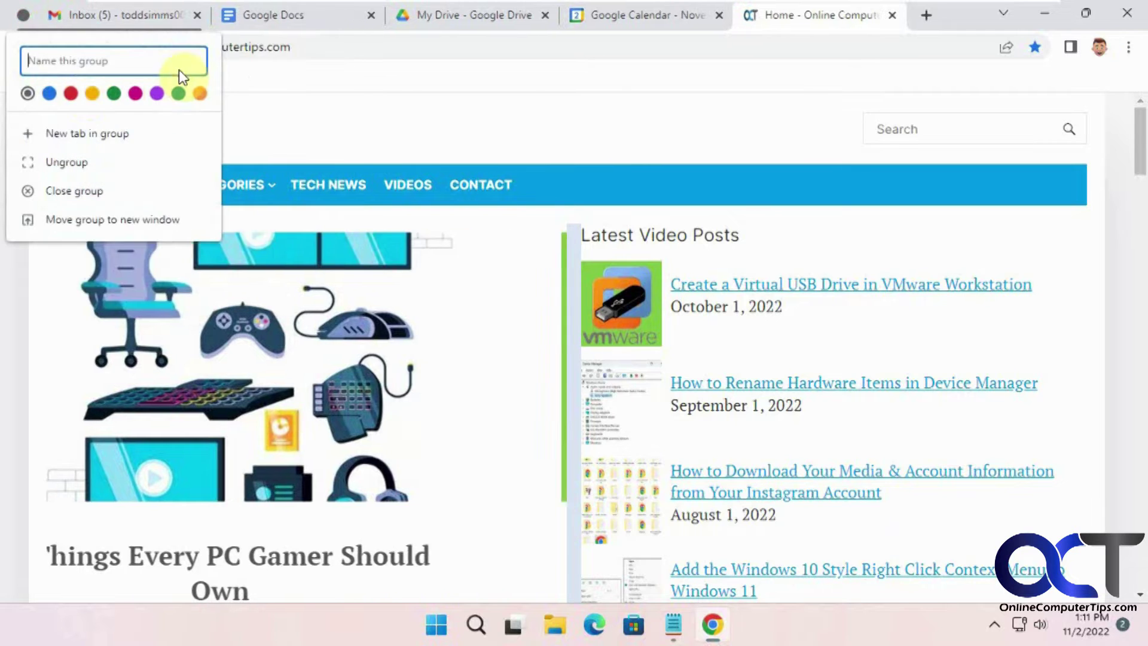
text(Google)
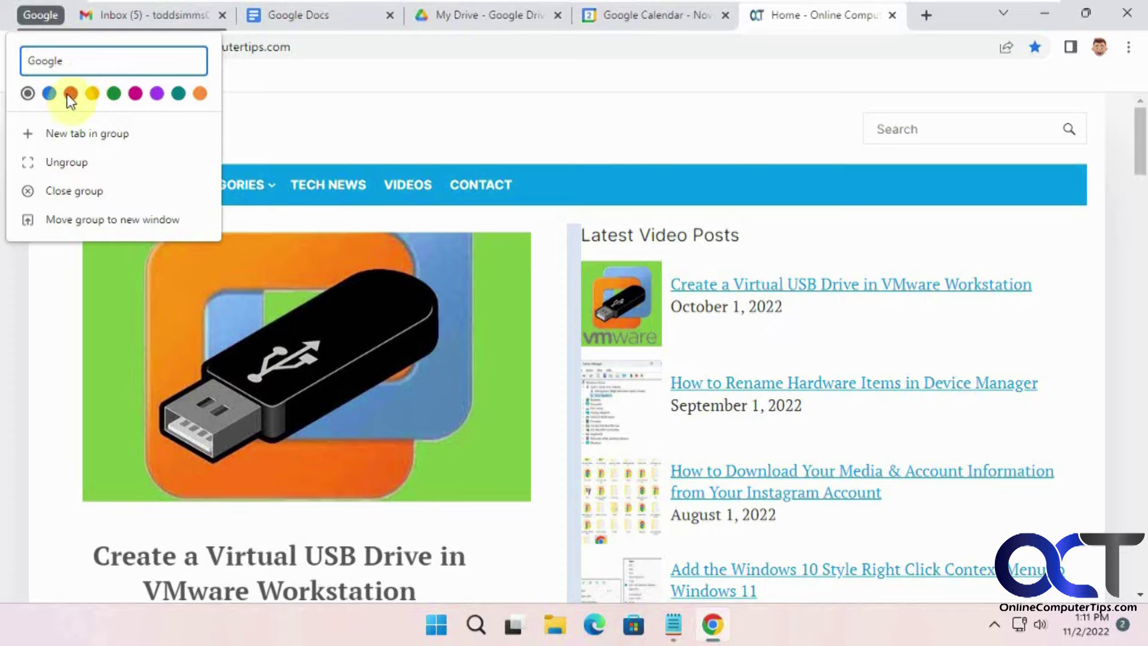
click(70, 93)
click(262, 102)
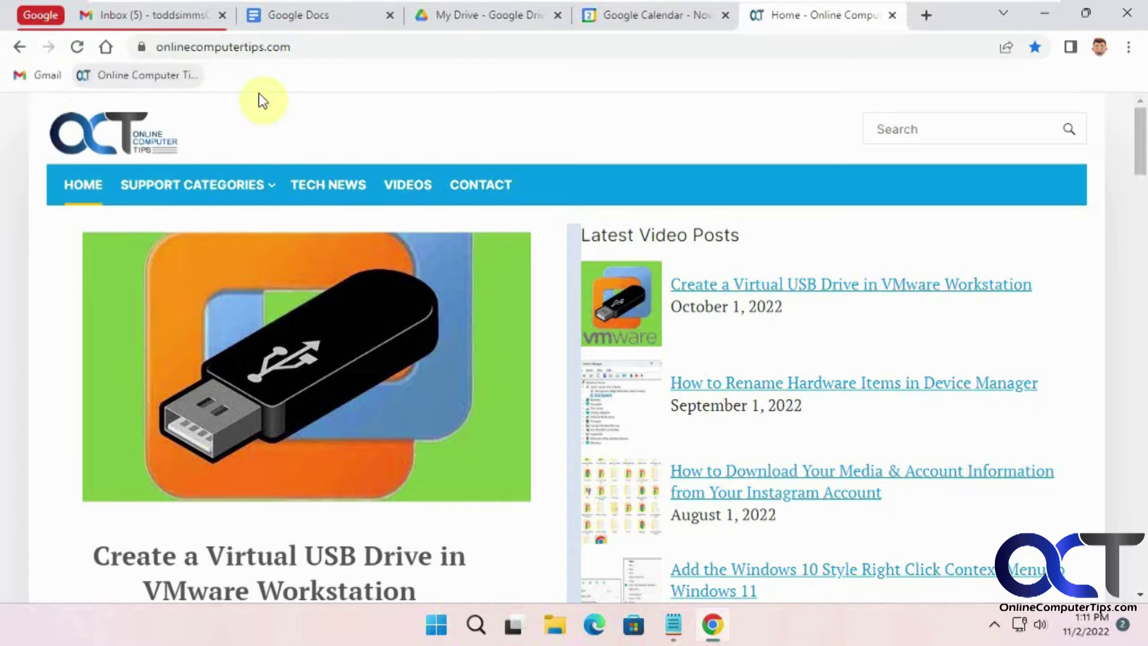
Step: Add the Google Docs, My Drive and Google Calendar tabs to the Google group
right_click(288, 25)
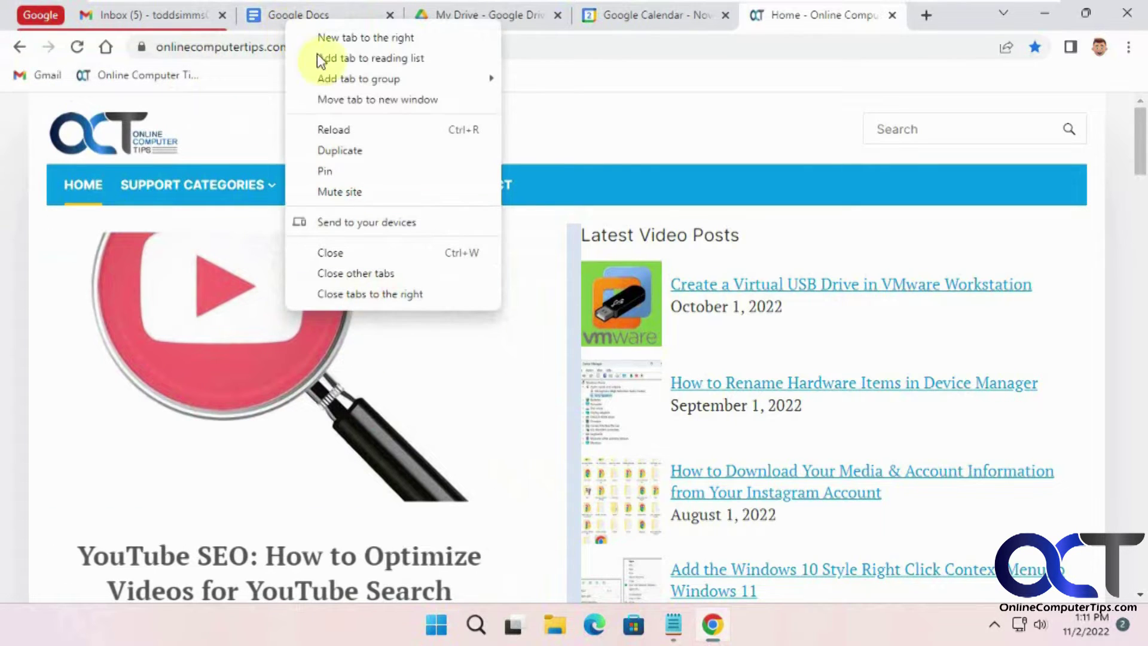
mouse_move(342, 78)
click(550, 119)
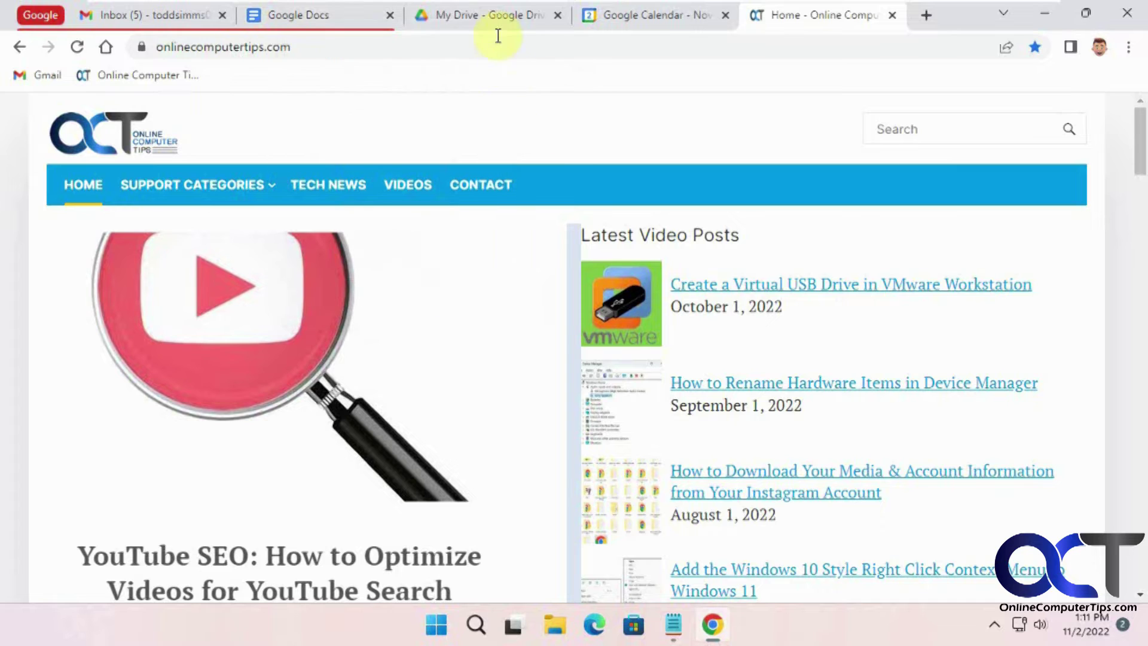
right_click(494, 26)
mouse_move(576, 83)
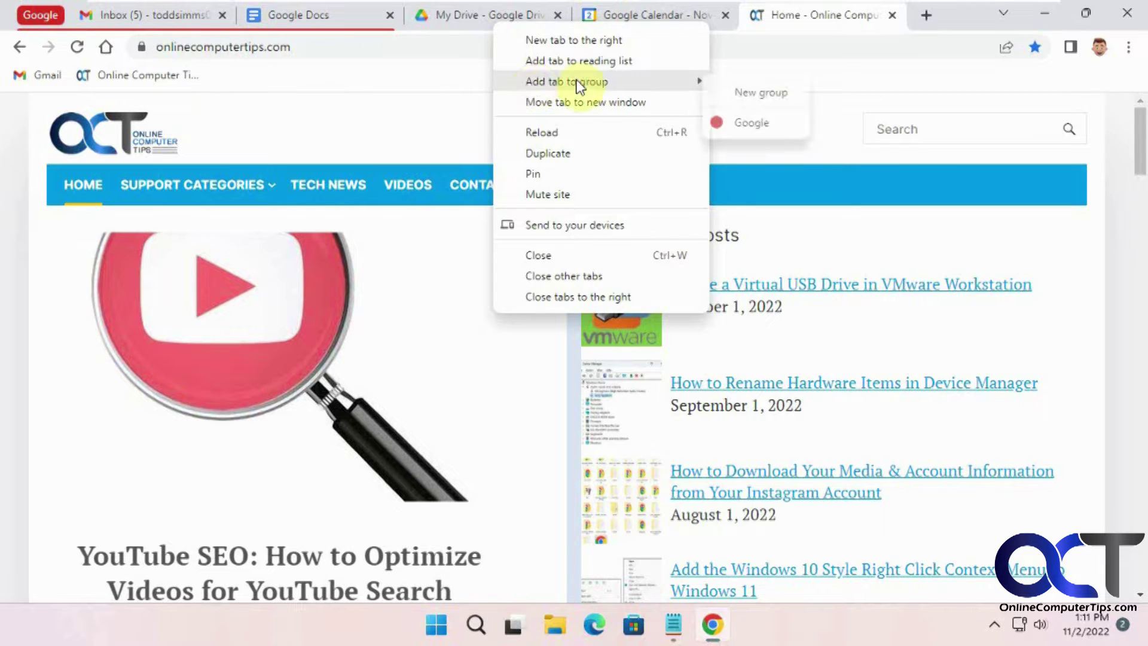
click(751, 122)
right_click(650, 18)
mouse_move(721, 75)
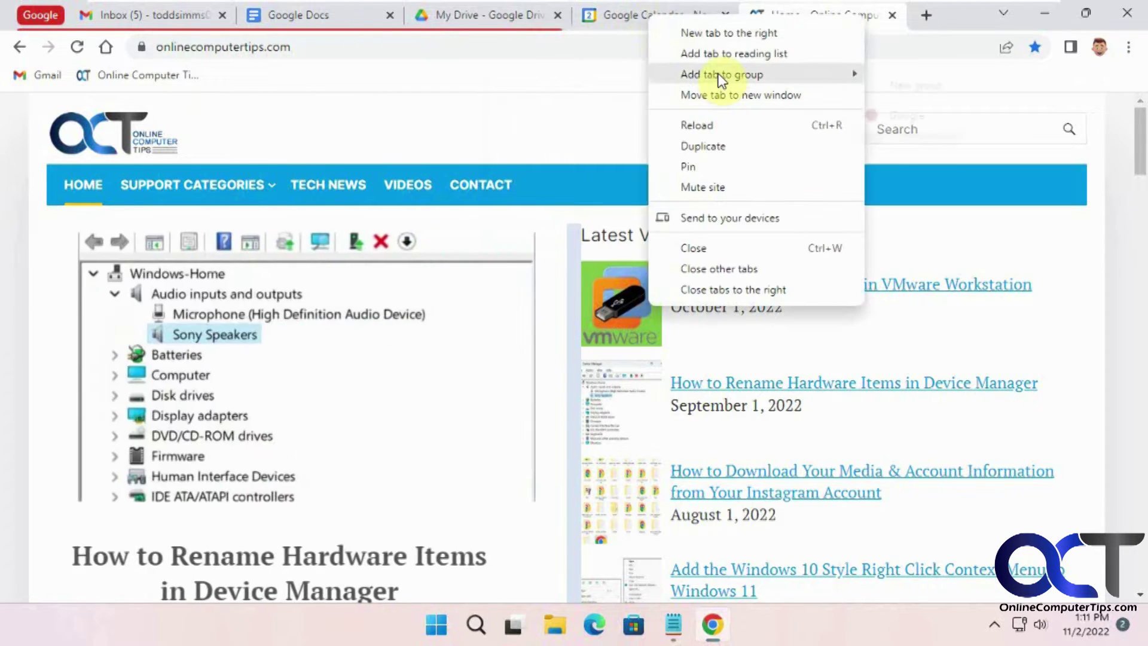
click(908, 112)
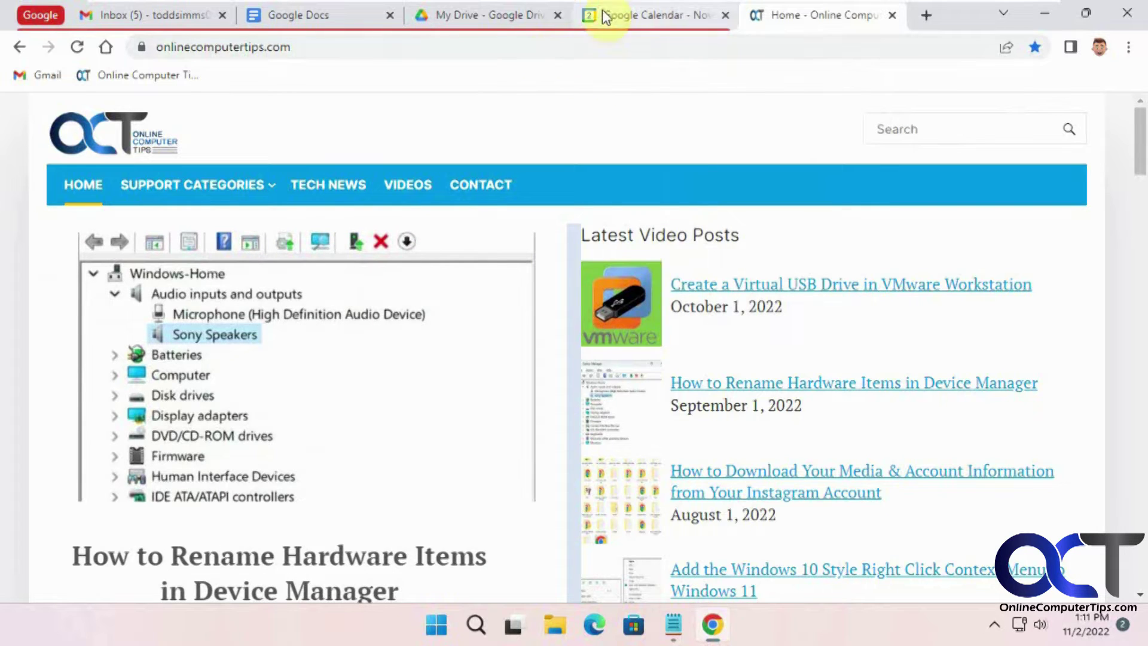
Step: Collapse and re-expand the Google group, then open its settings again
click(41, 15)
right_click(40, 16)
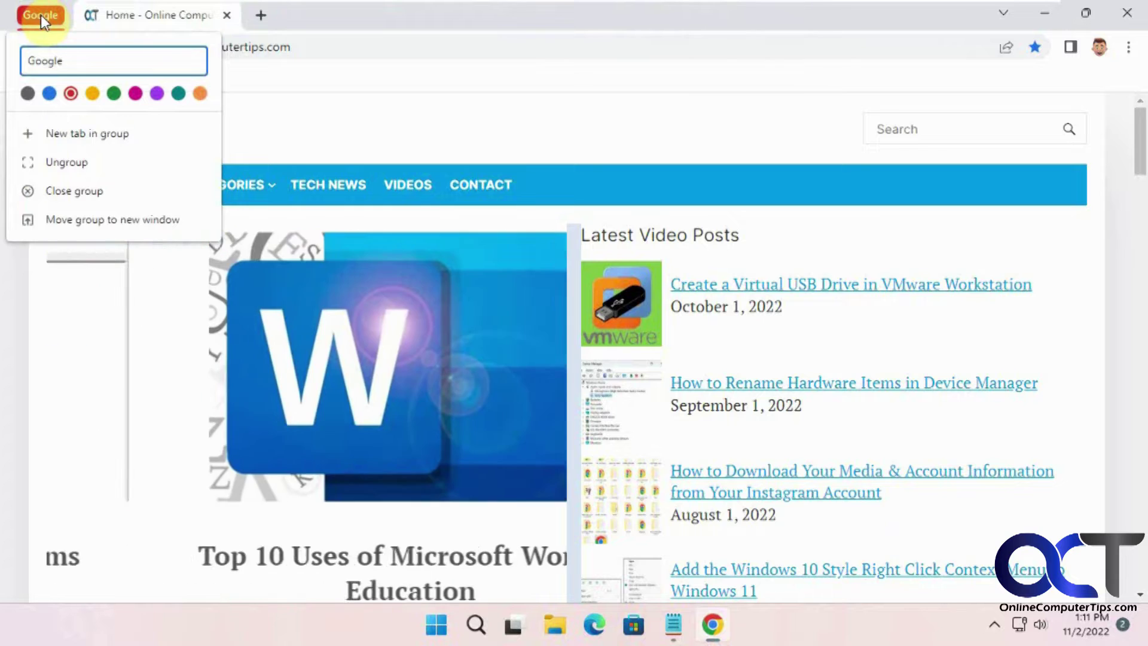
click(41, 15)
click(41, 15)
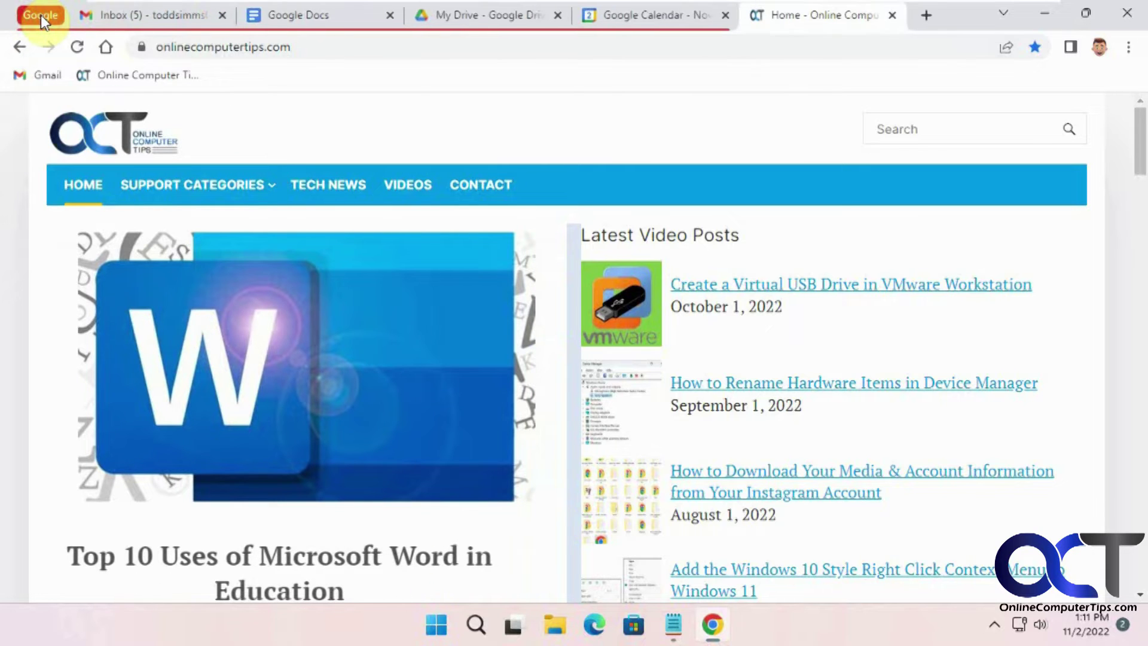
right_click(41, 16)
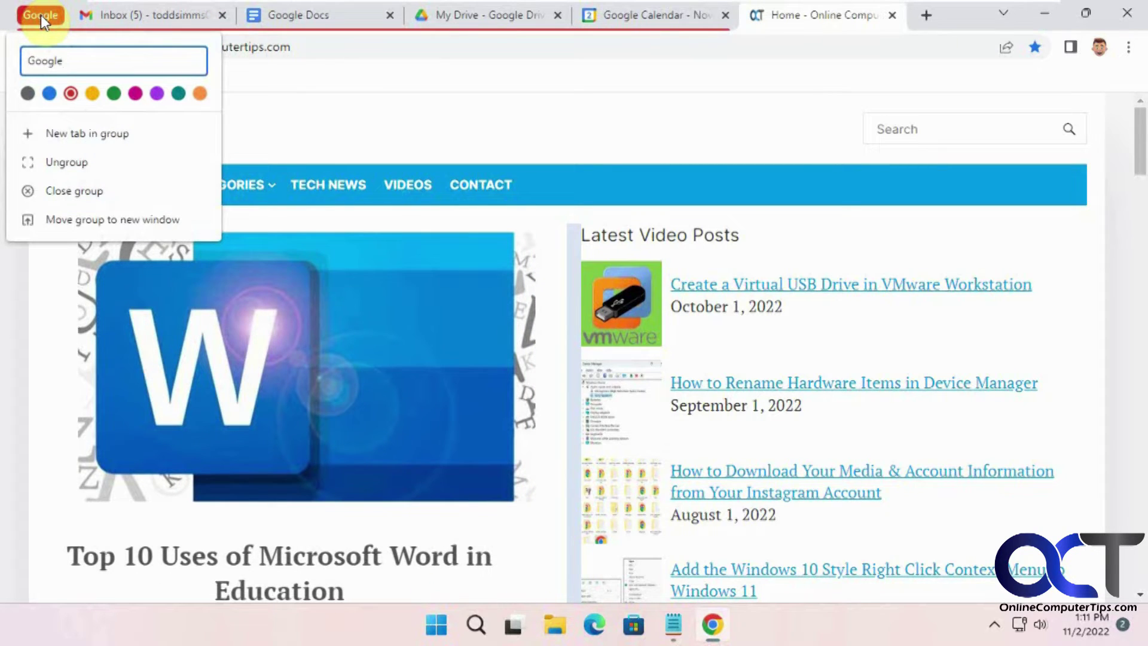
Step: Close the Google group and restore its four tabs from History's Recently closed list
click(97, 192)
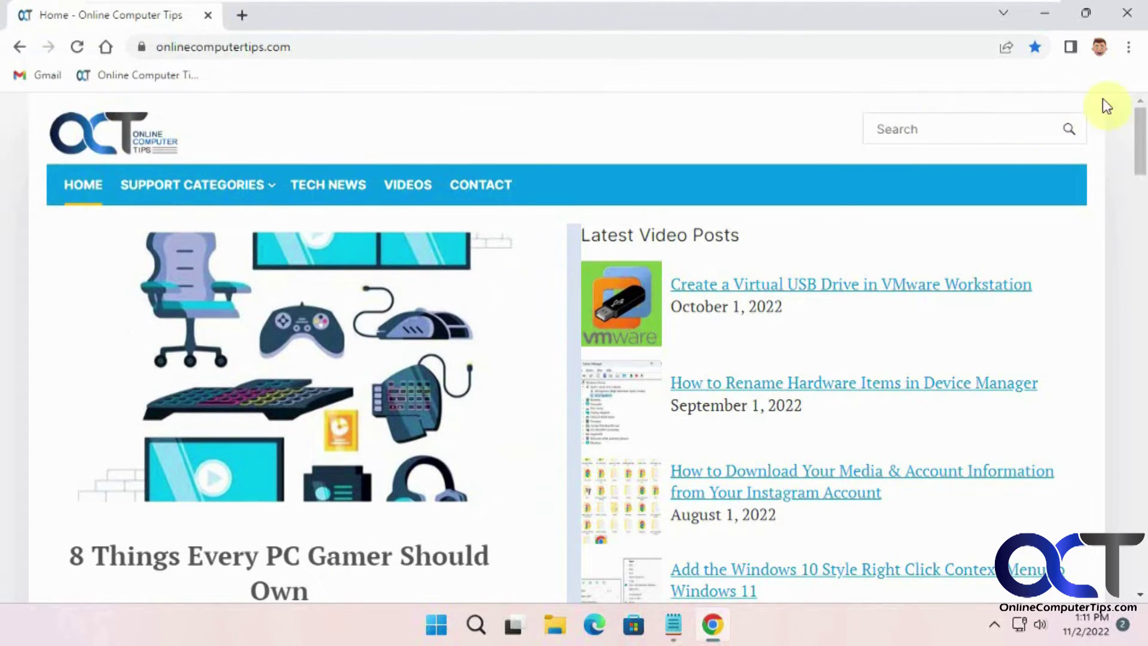
click(1130, 49)
mouse_move(1071, 156)
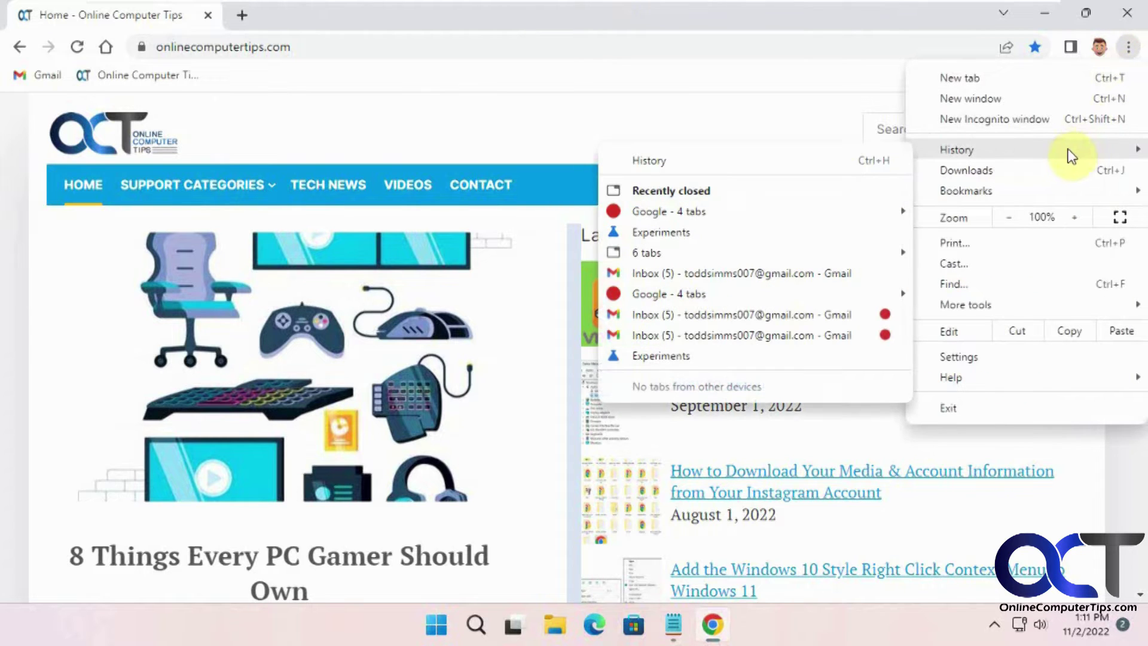
mouse_move(764, 208)
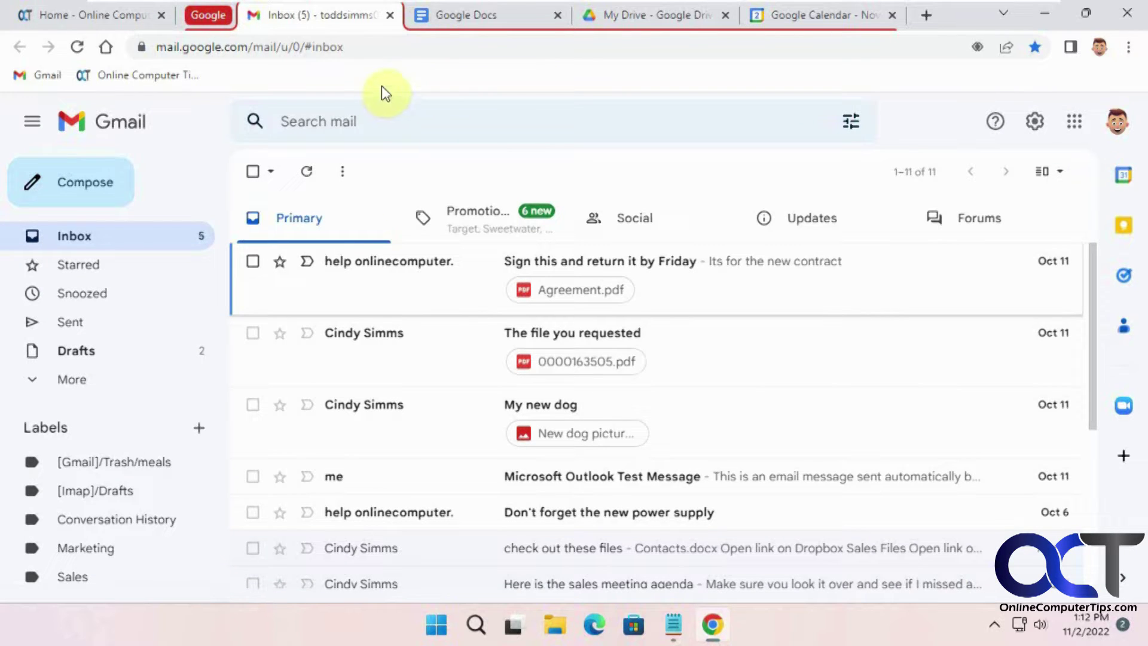
Step: Remove the Gmail, Google Docs, My Drive and Google Calendar tabs from the group
right_click(339, 18)
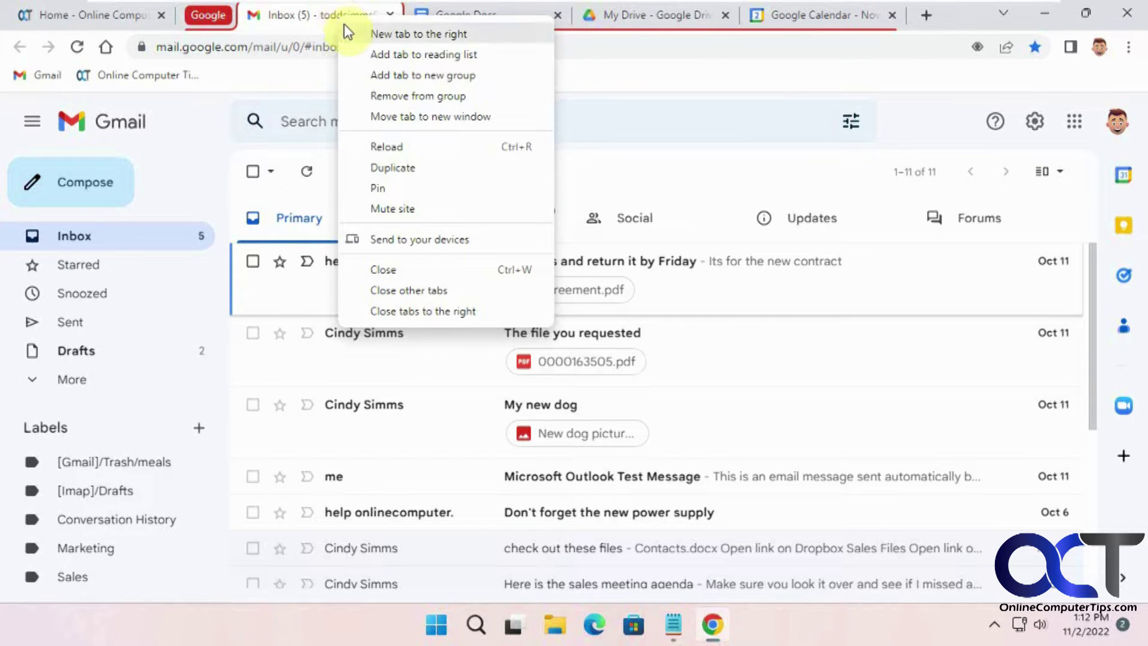
click(394, 95)
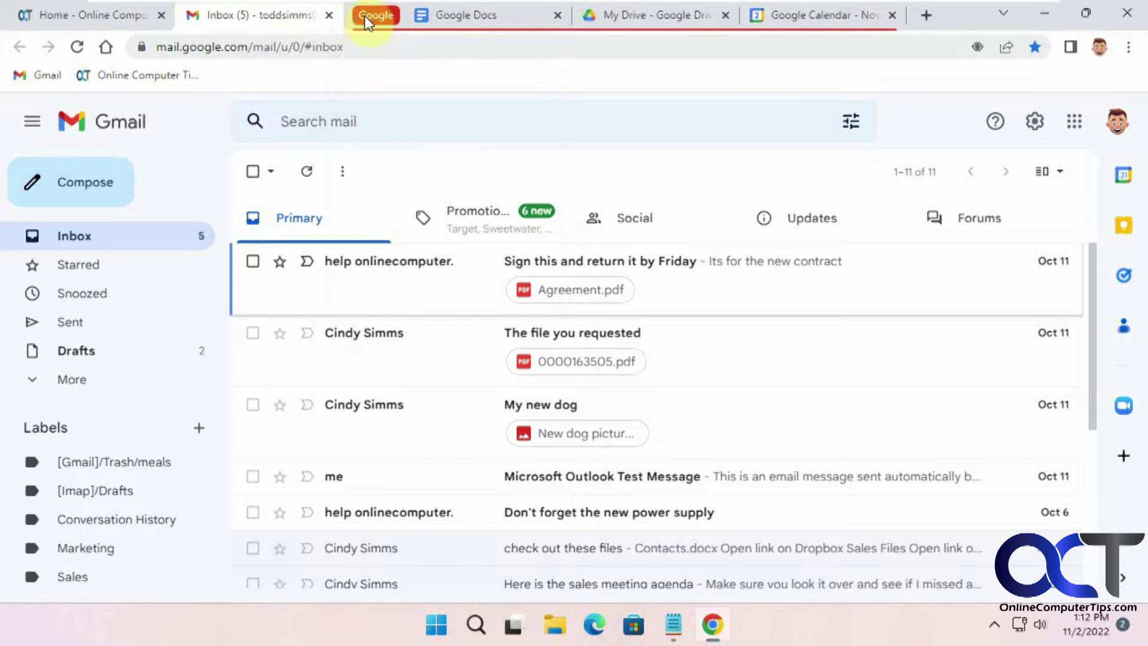
right_click(477, 17)
click(539, 93)
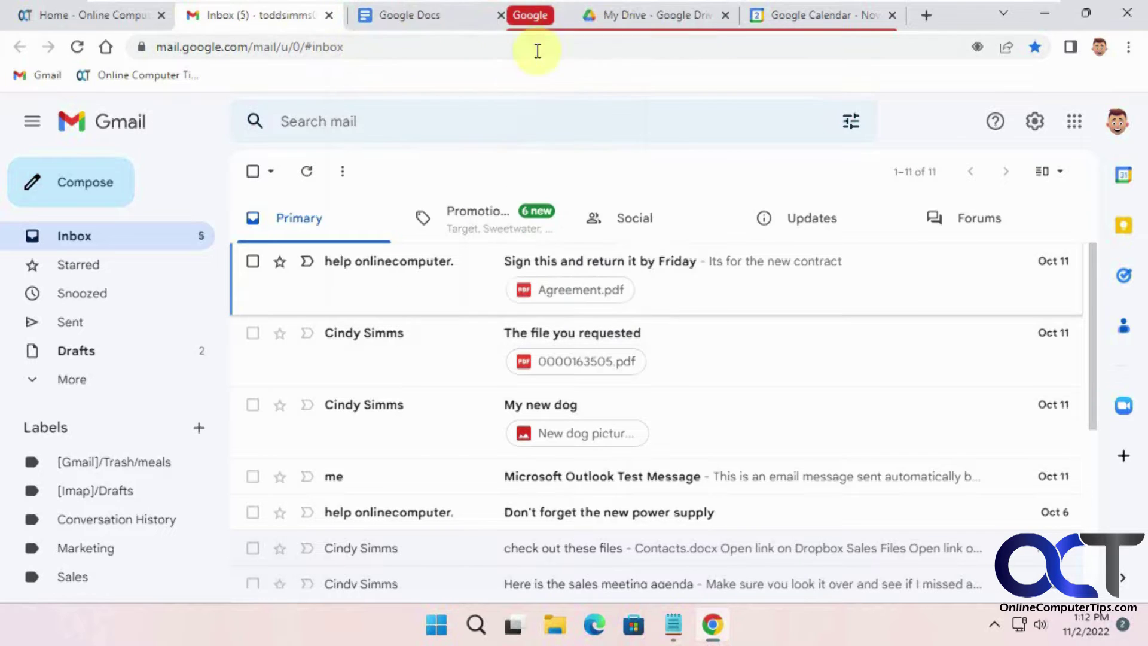
right_click(630, 17)
click(681, 98)
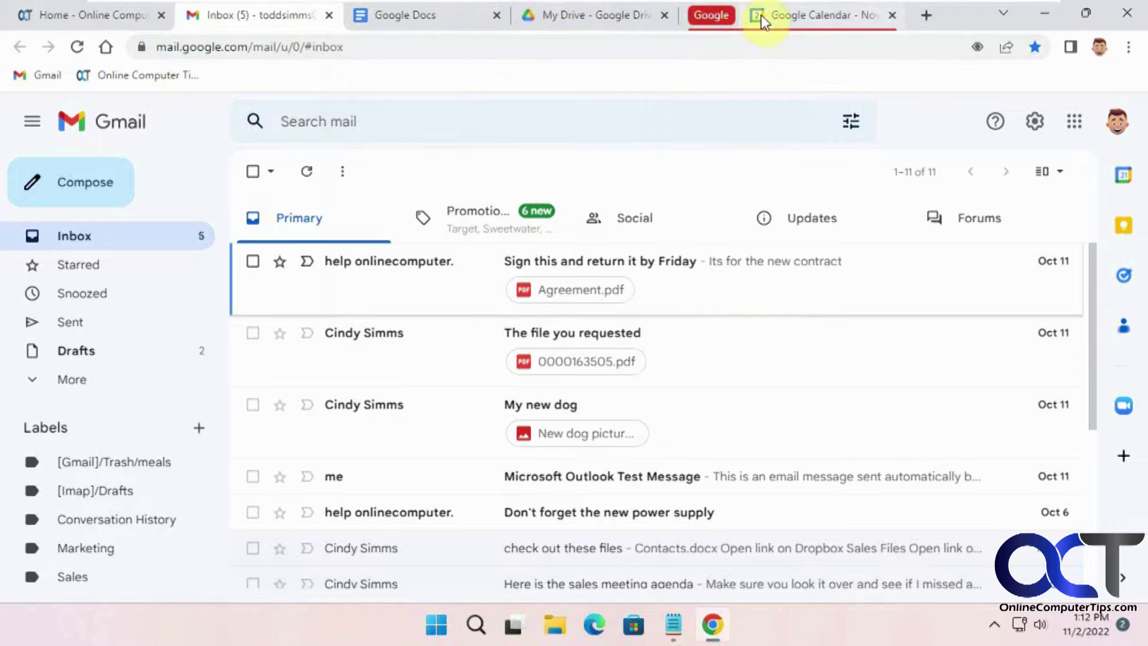
right_click(802, 16)
click(858, 96)
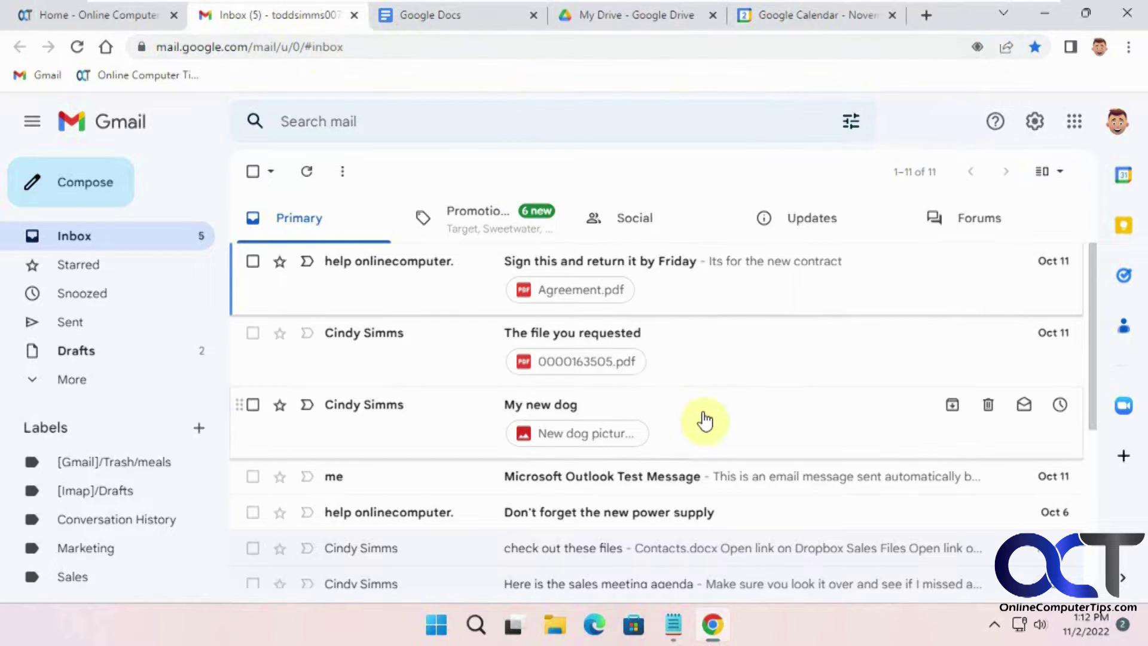
Step: Open chrome://flags in a new tab, using the address copied from the Notepad notes
click(674, 625)
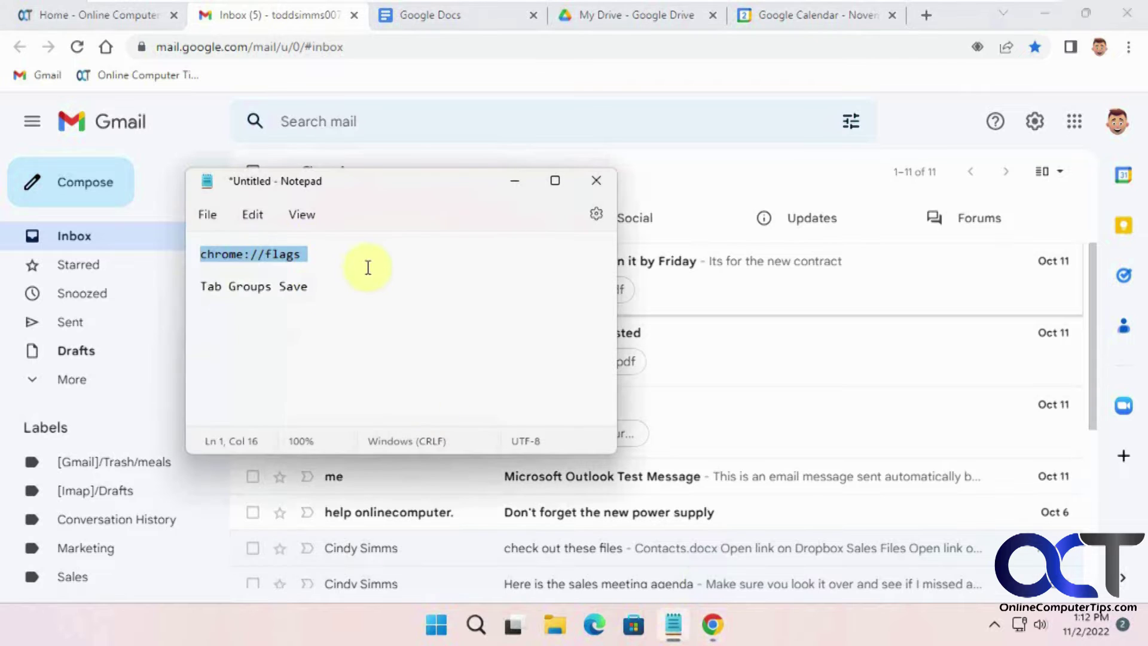
click(891, 38)
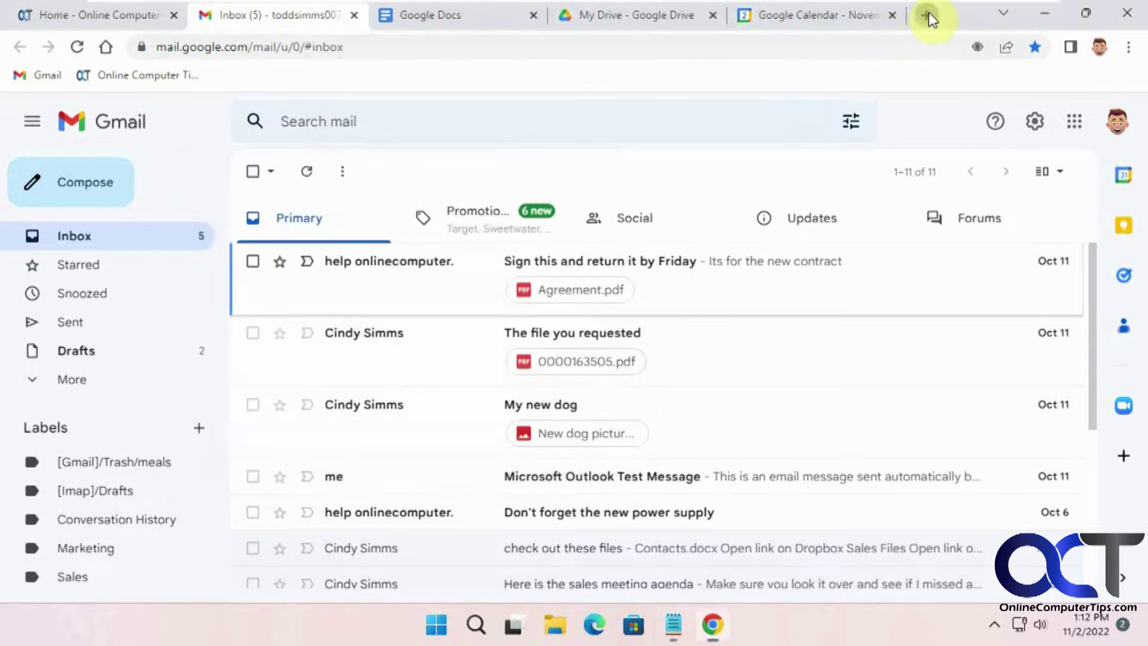
click(926, 15)
click(403, 45)
text(chrome://flags)
key(Return)
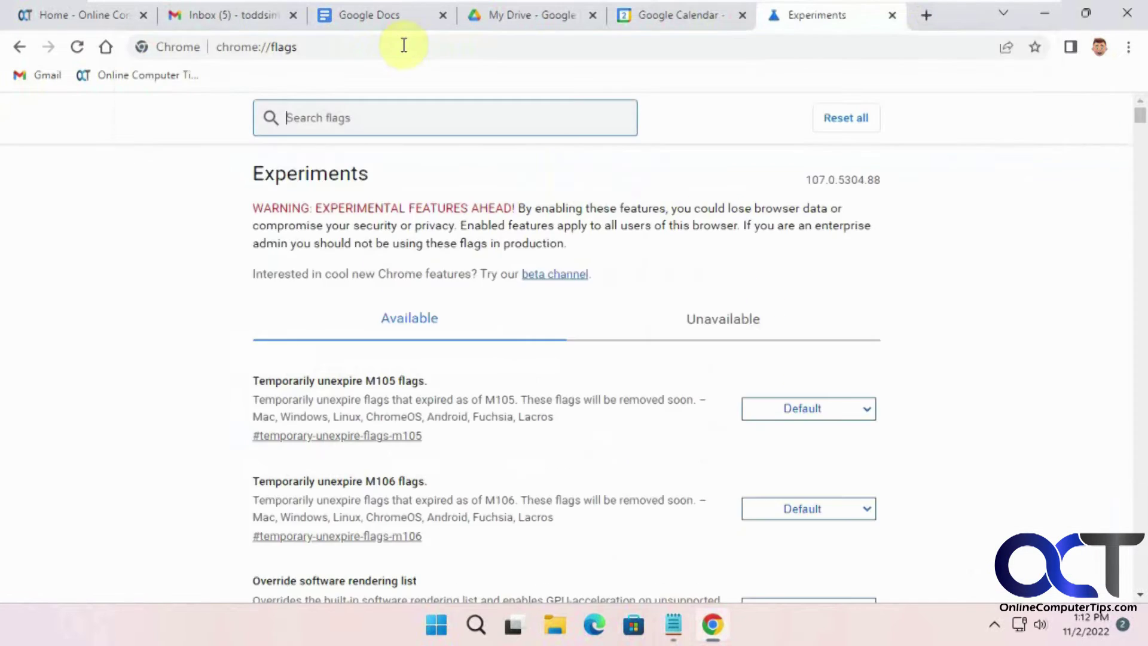
Step: Set the 'Tab Groups Save' flag to Enabled, relaunch Chrome, and close the Experiments tab
click(674, 625)
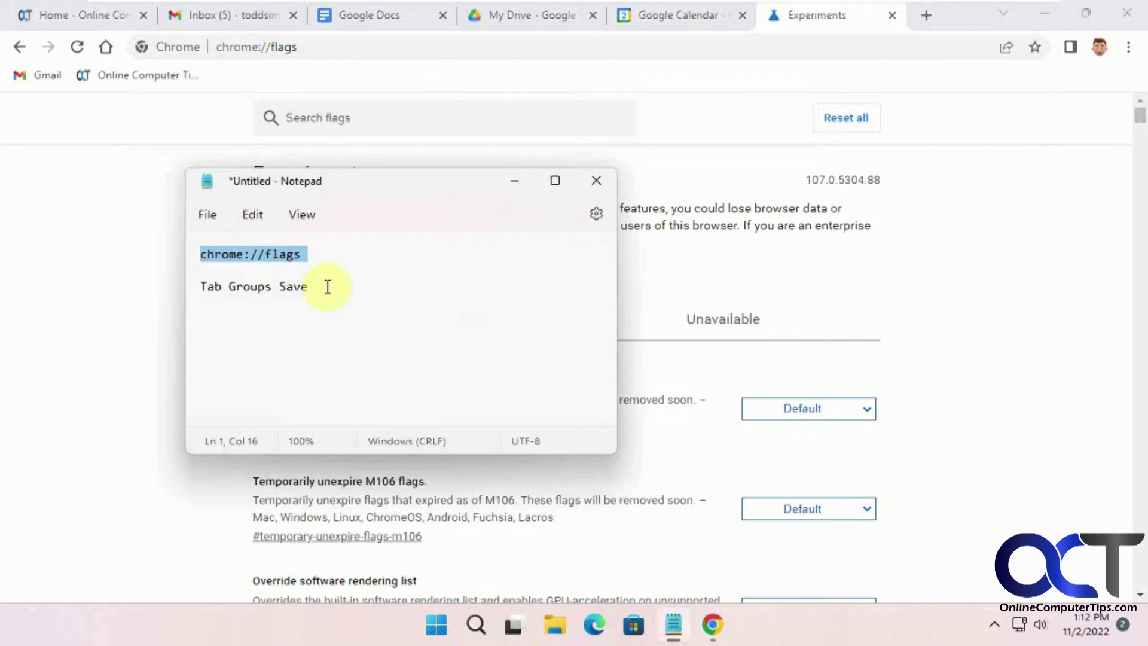
drag(328, 287, 192, 282)
key(ctrl+c)
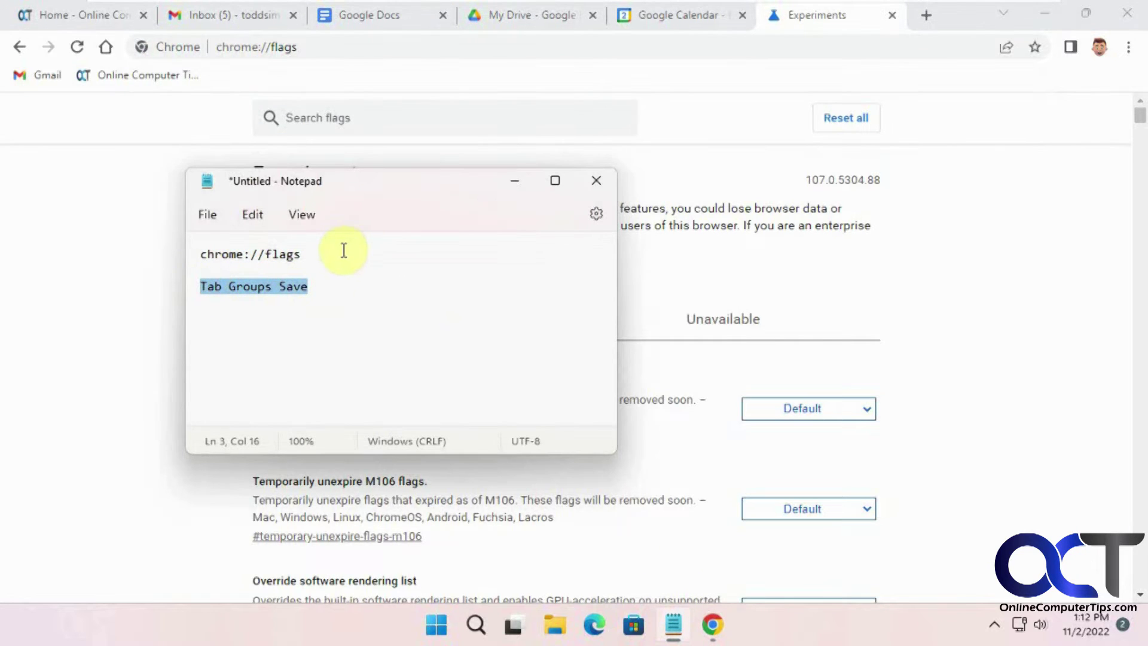
click(369, 125)
key(ctrl+v)
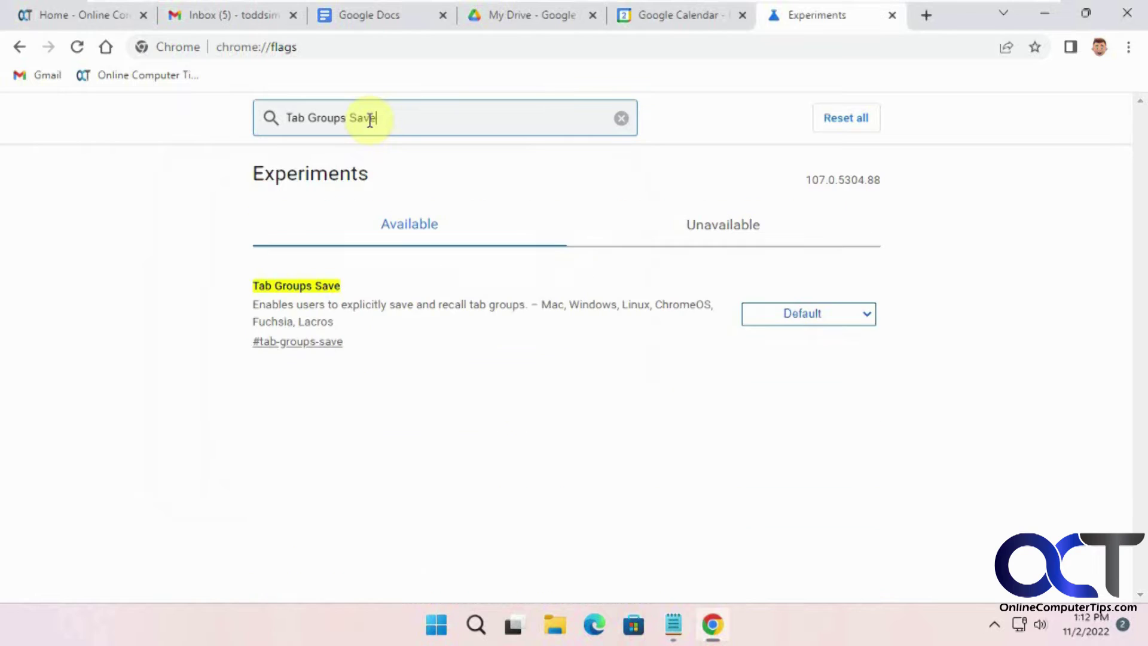
click(843, 317)
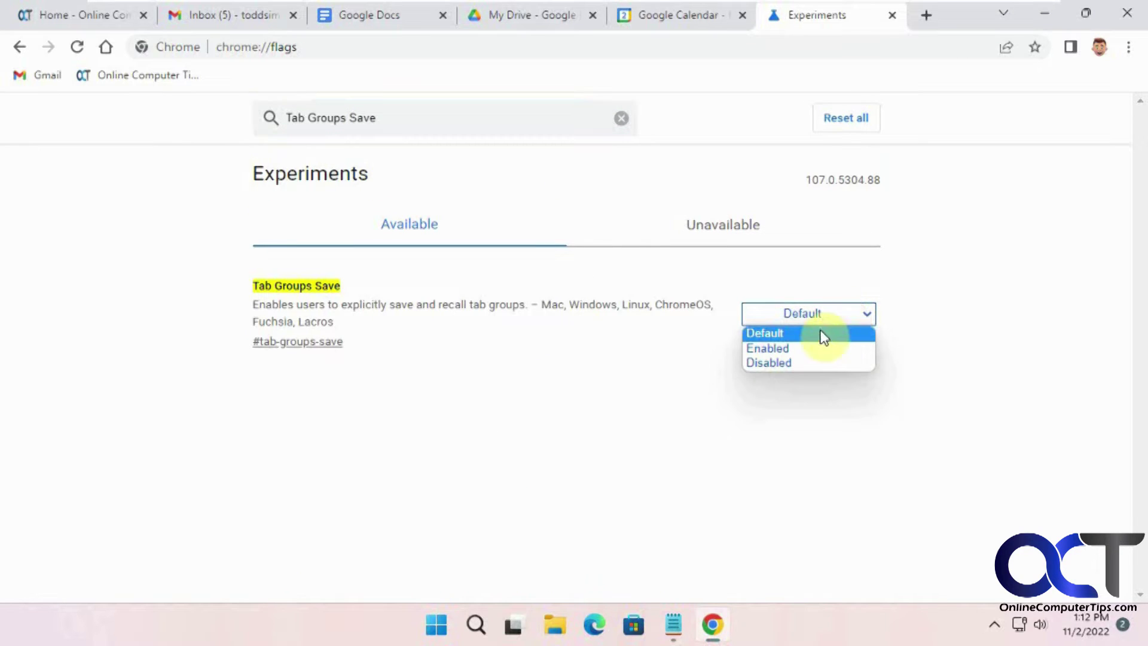
click(813, 350)
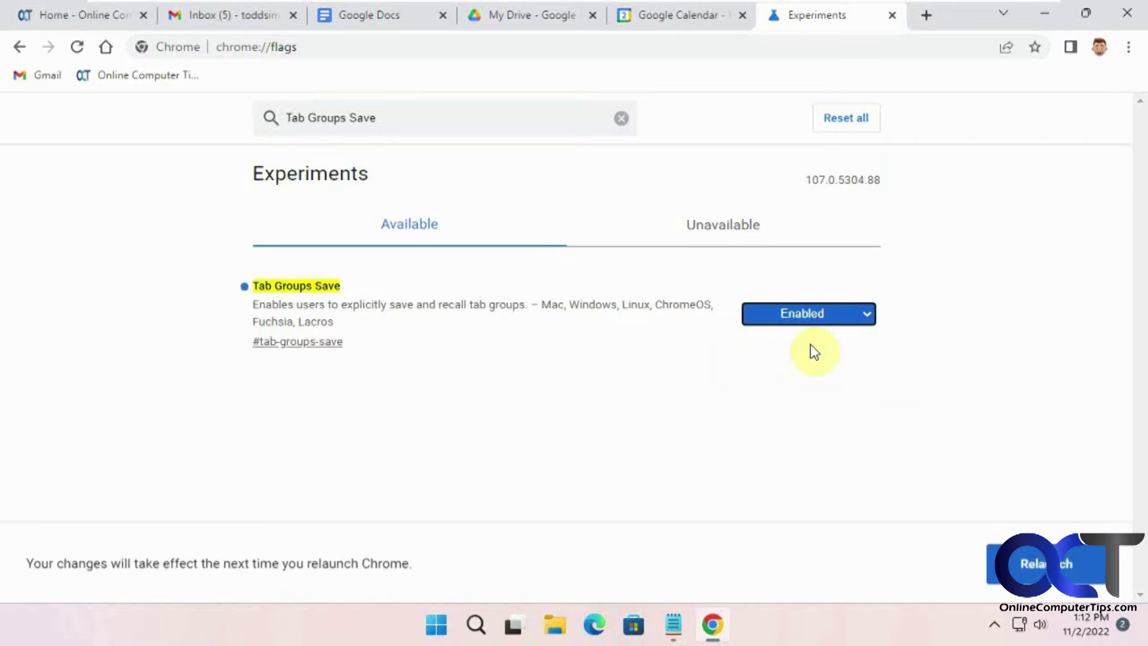
click(1041, 564)
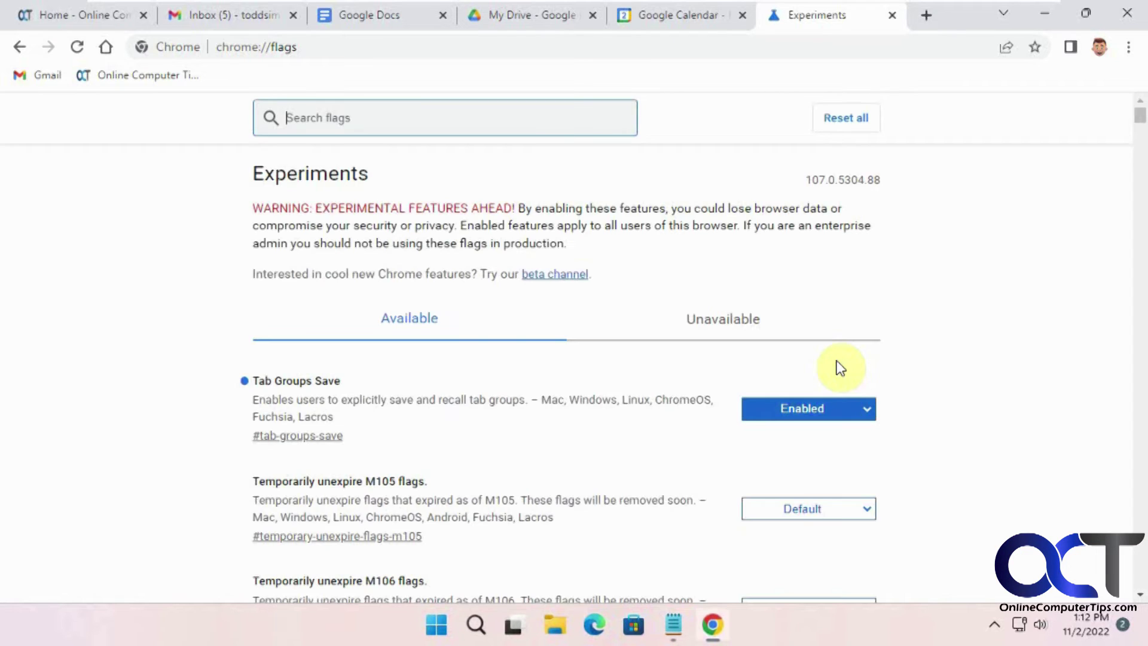
click(892, 15)
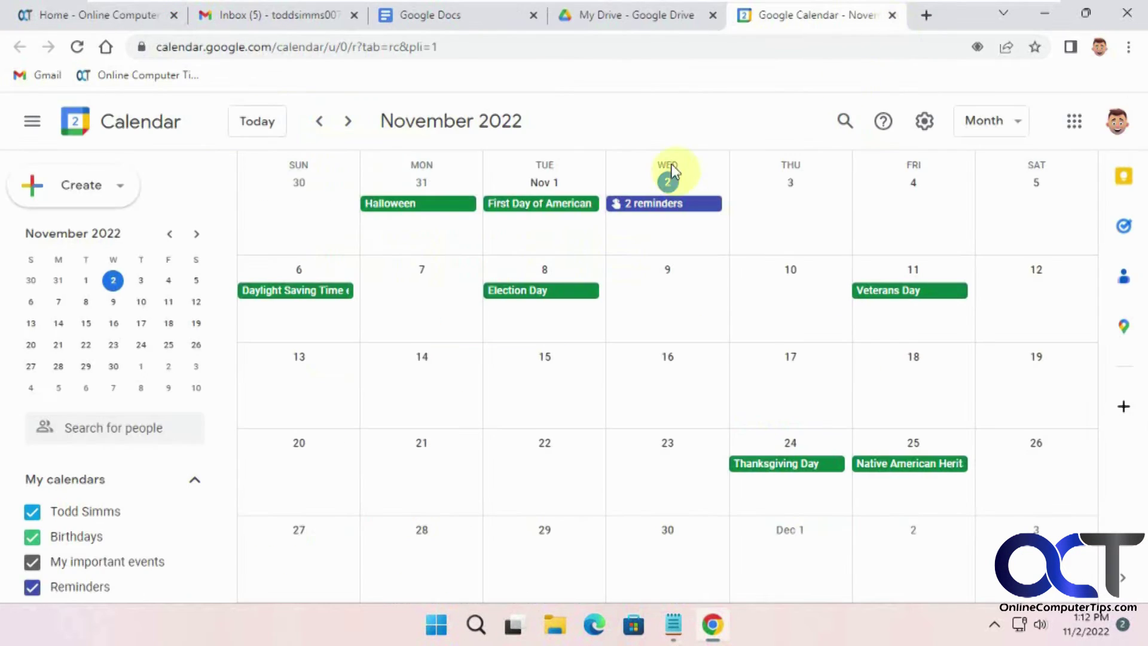
Step: Put the Gmail tab into a new tab group named 'Google'
right_click(292, 13)
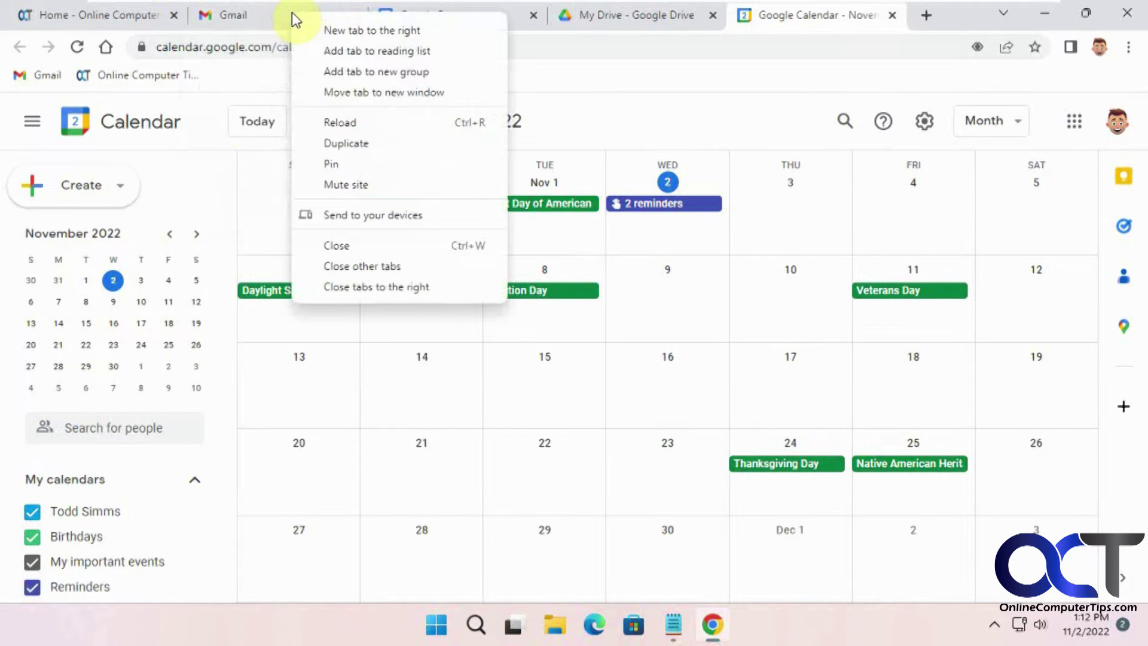
click(346, 71)
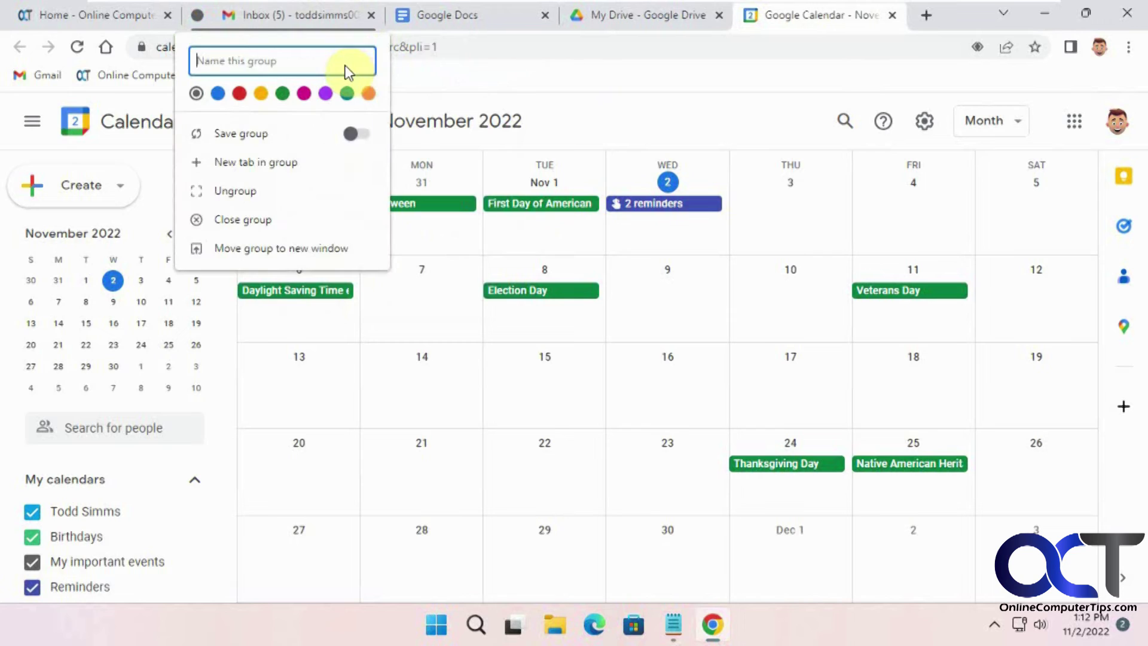
text(Google)
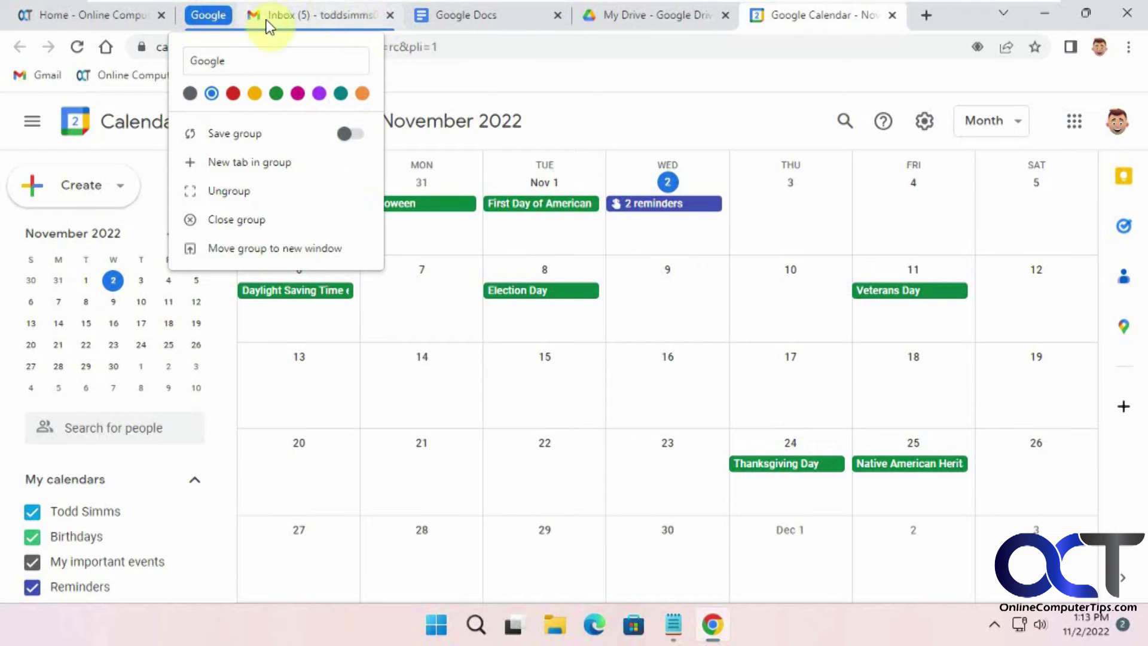
Step: Add the Google Docs, My Drive and Calendar tabs to the Google group
click(444, 10)
right_click(455, 15)
mouse_move(521, 71)
click(697, 110)
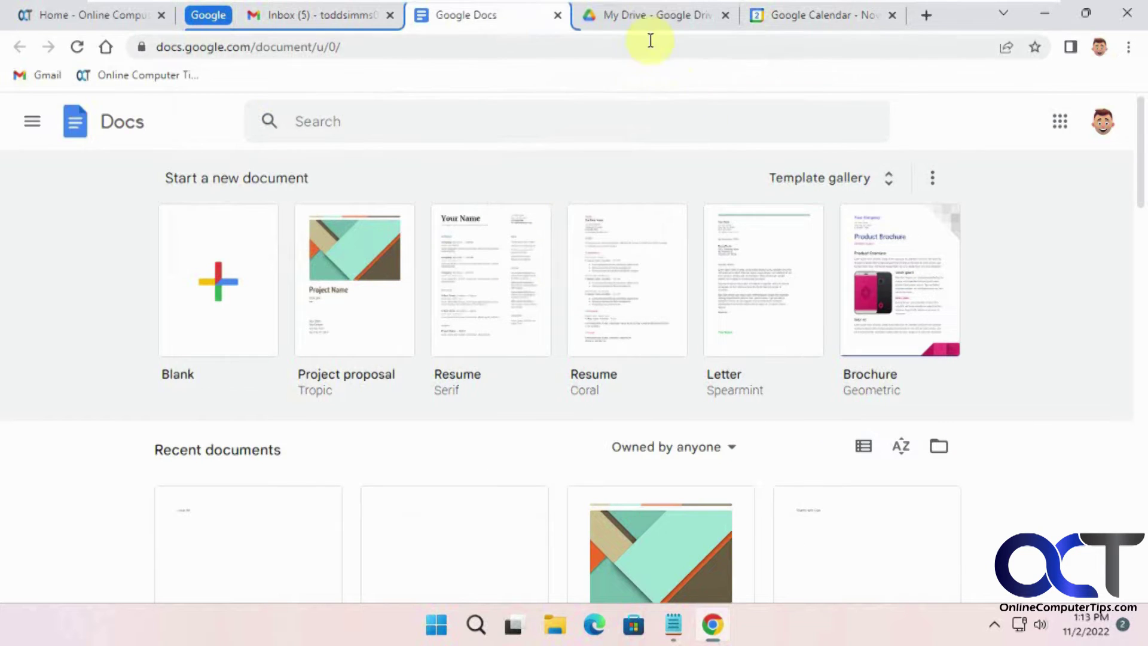
right_click(644, 11)
mouse_move(771, 71)
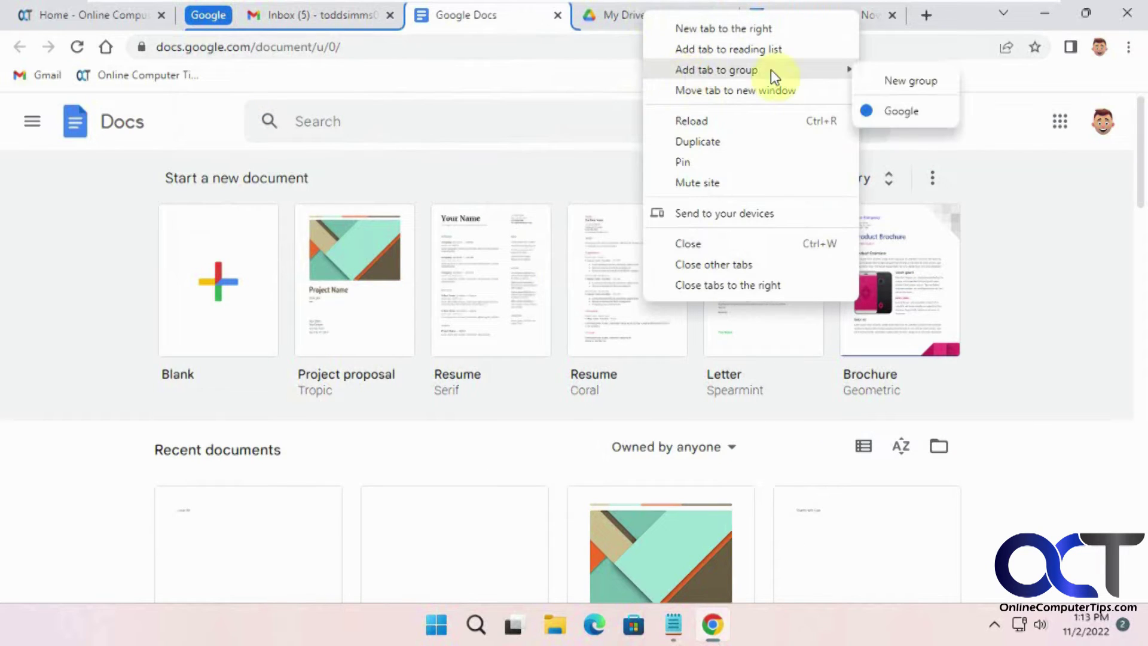
click(895, 110)
right_click(820, 17)
mouse_move(861, 76)
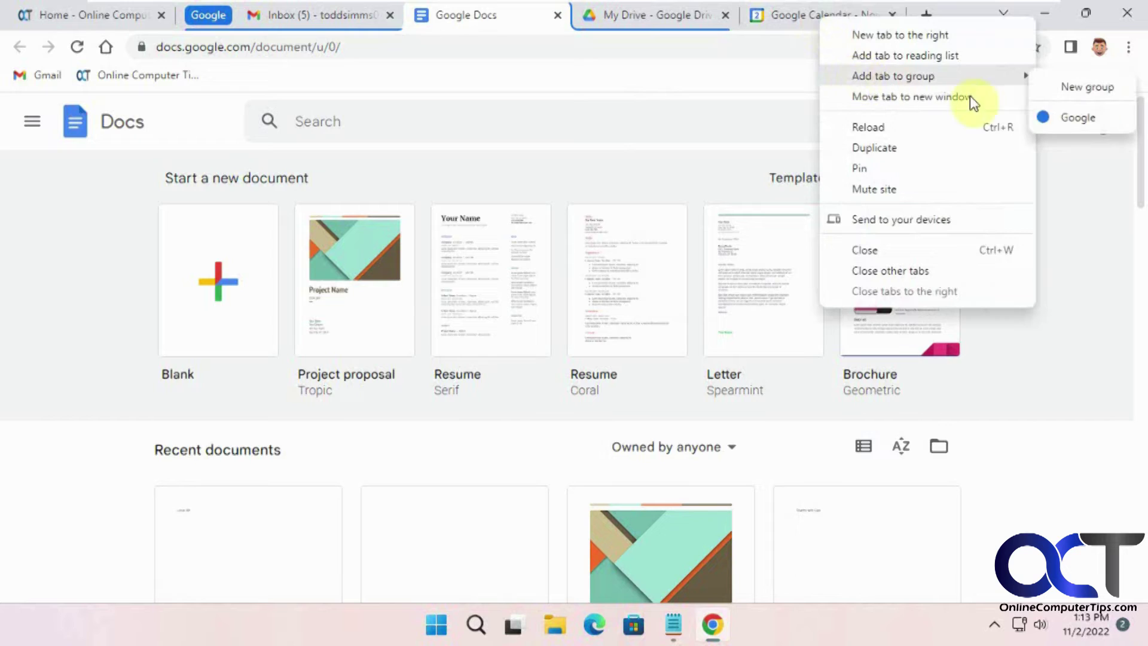
click(1070, 120)
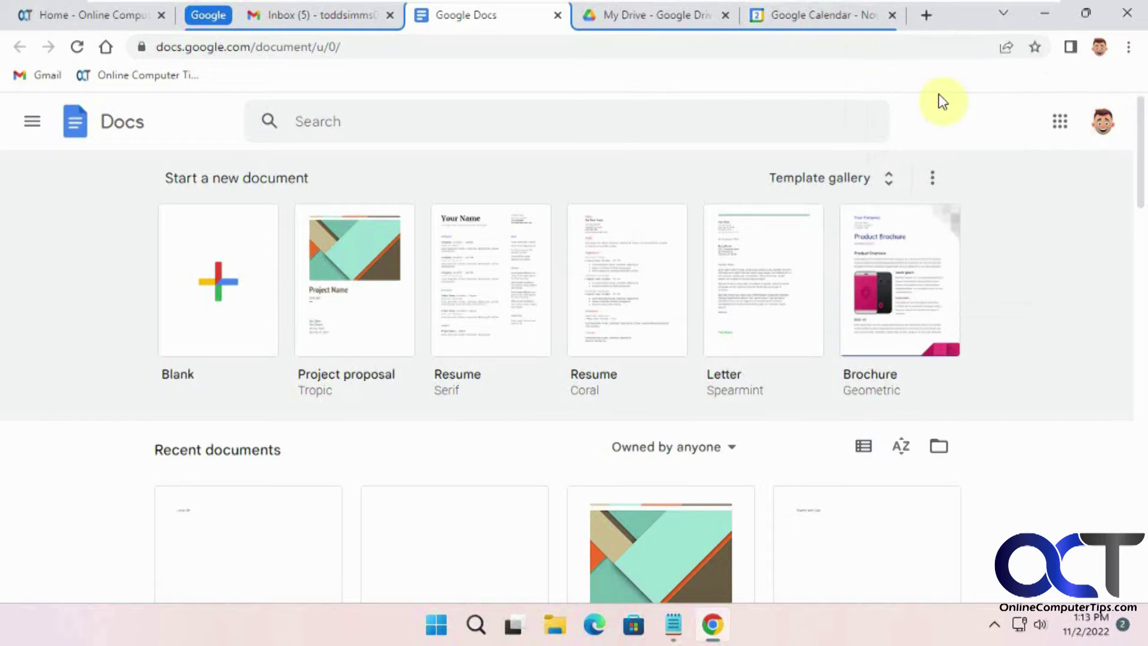
Step: Turn on Save group for the blue Google group, then close the group
click(215, 16)
click(353, 134)
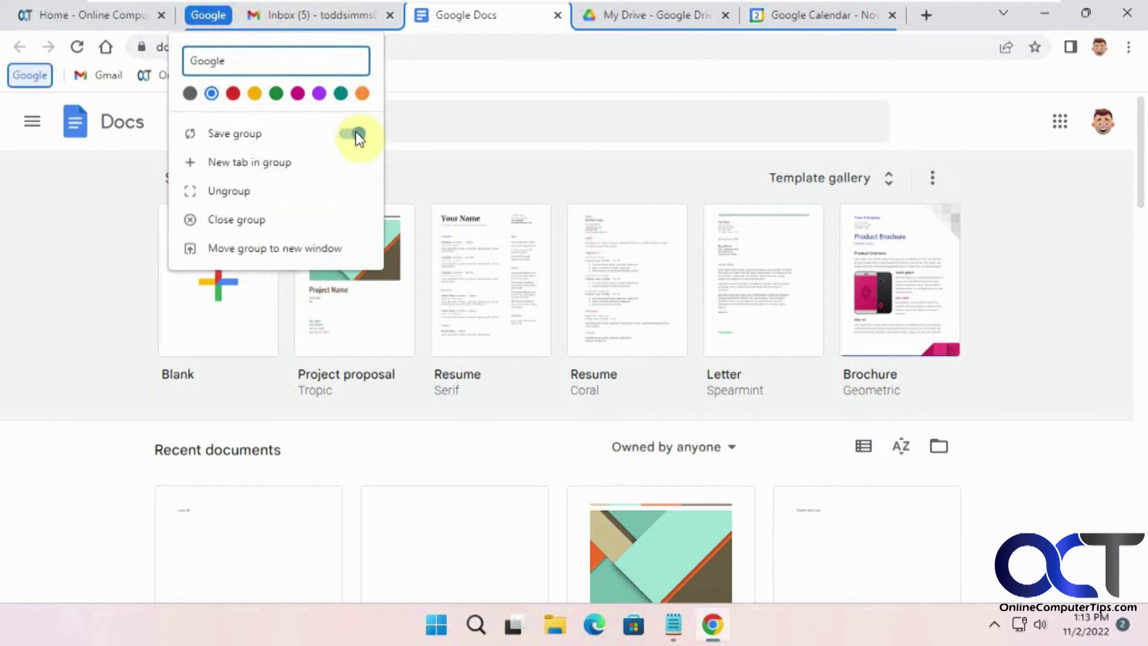
click(211, 14)
click(211, 14)
click(264, 220)
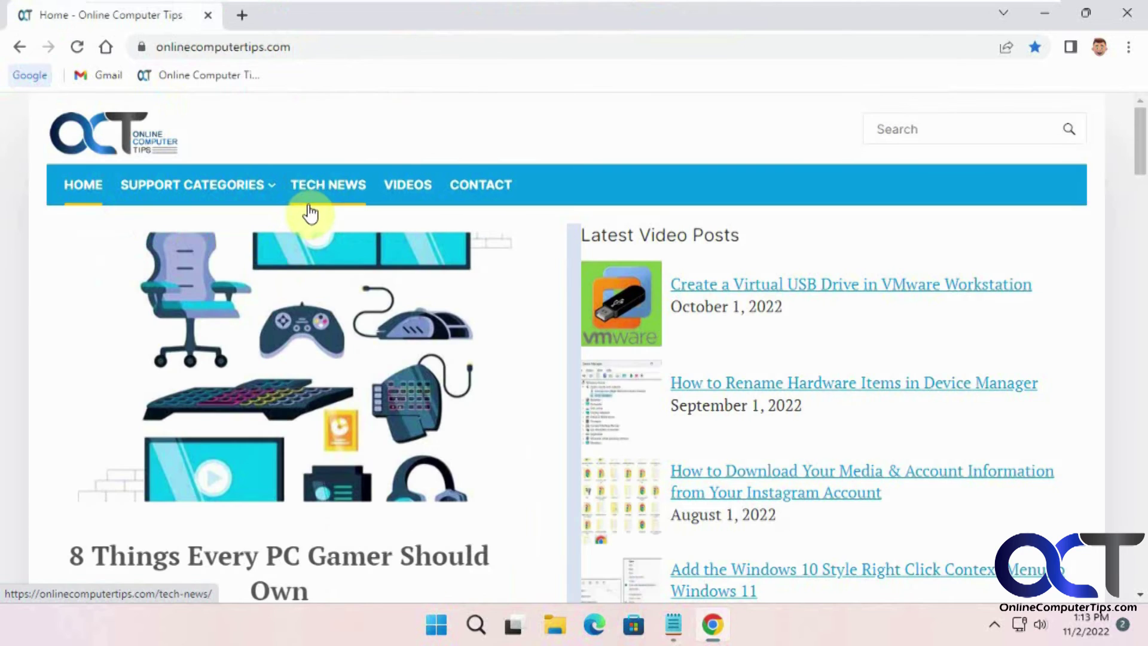
Step: Open a new tab, view the Docs, My Drive and Calendar tabs, then close the browser window
click(242, 16)
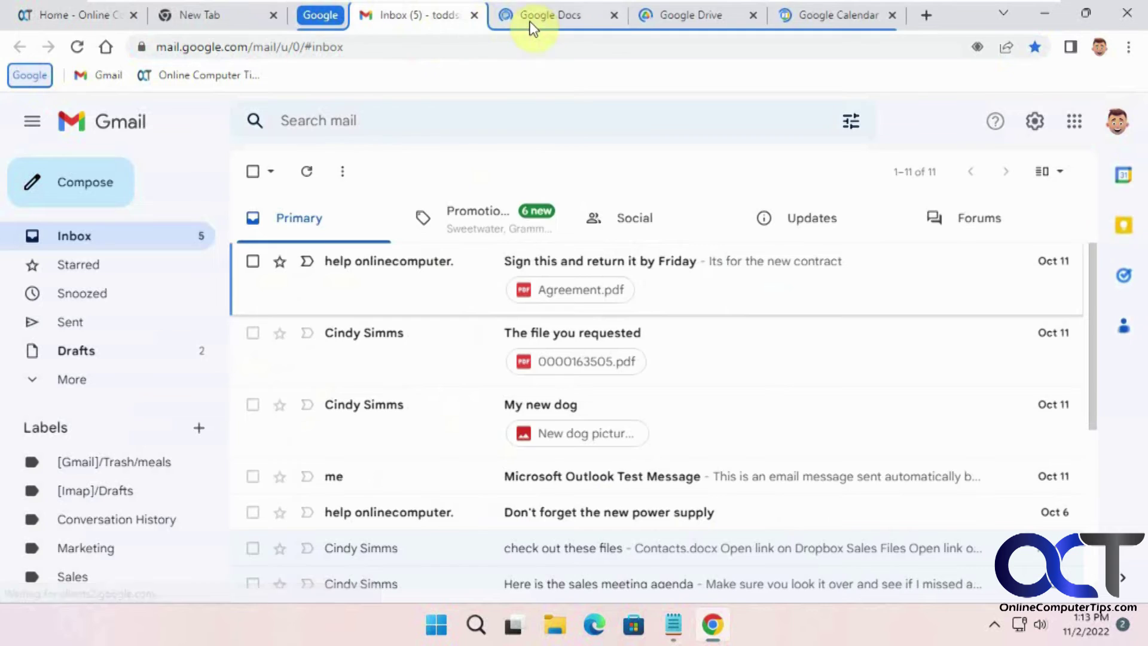
click(596, 27)
click(686, 18)
click(822, 15)
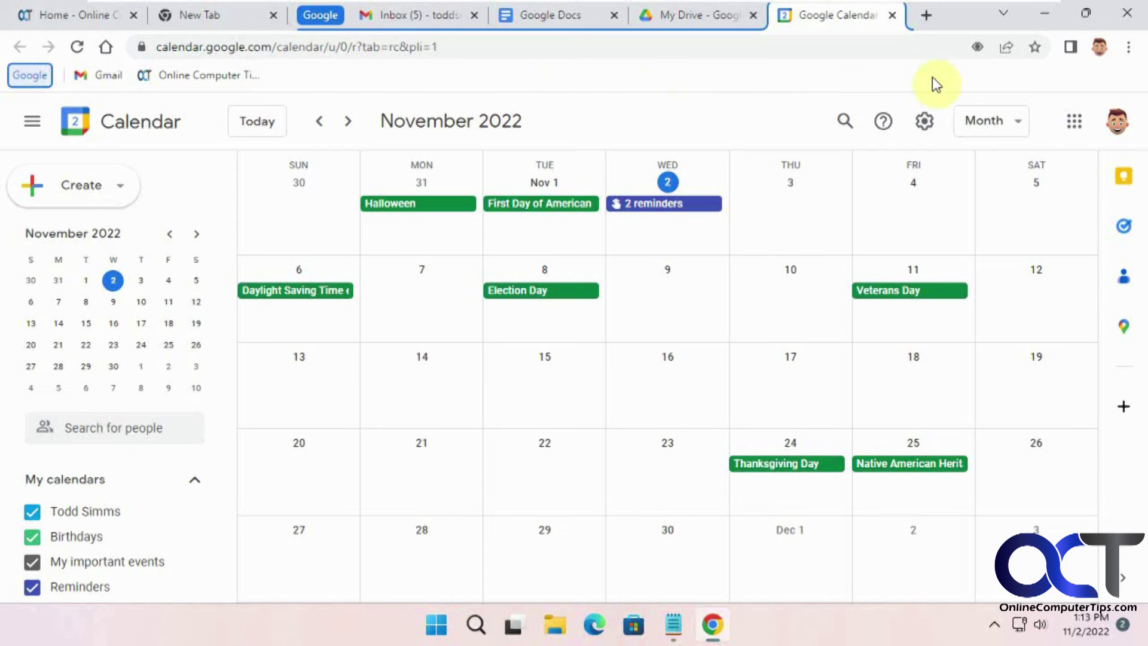
click(1126, 17)
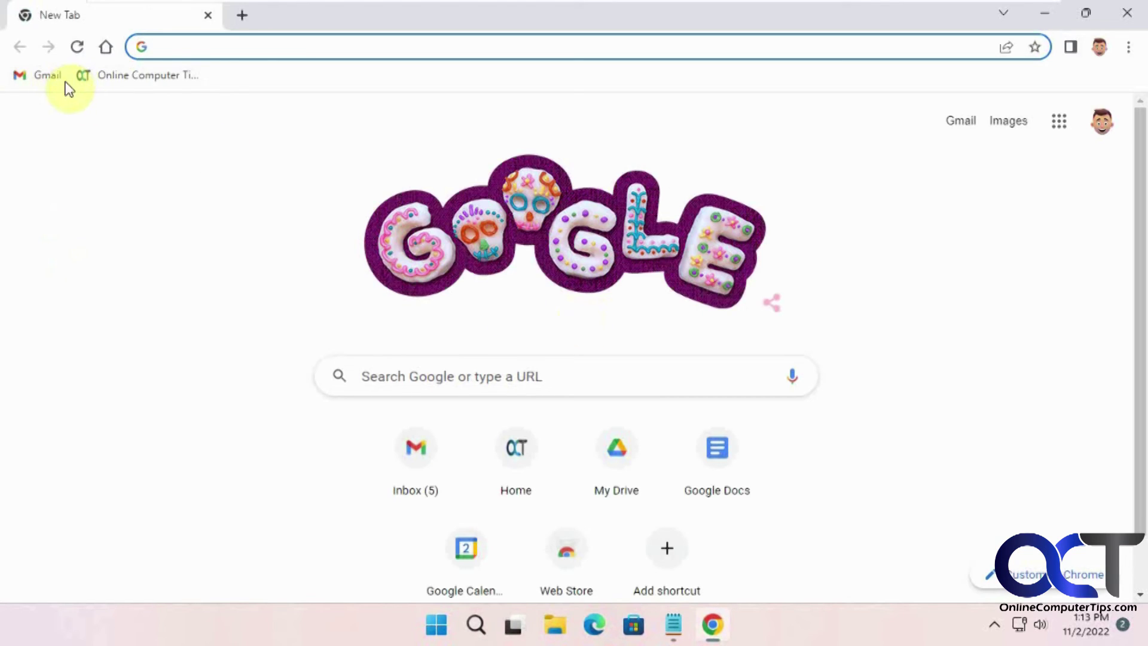
Step: Open the Chrome menu's History submenu to reach 'Google - 4 tabs' under Recently closed
click(1128, 47)
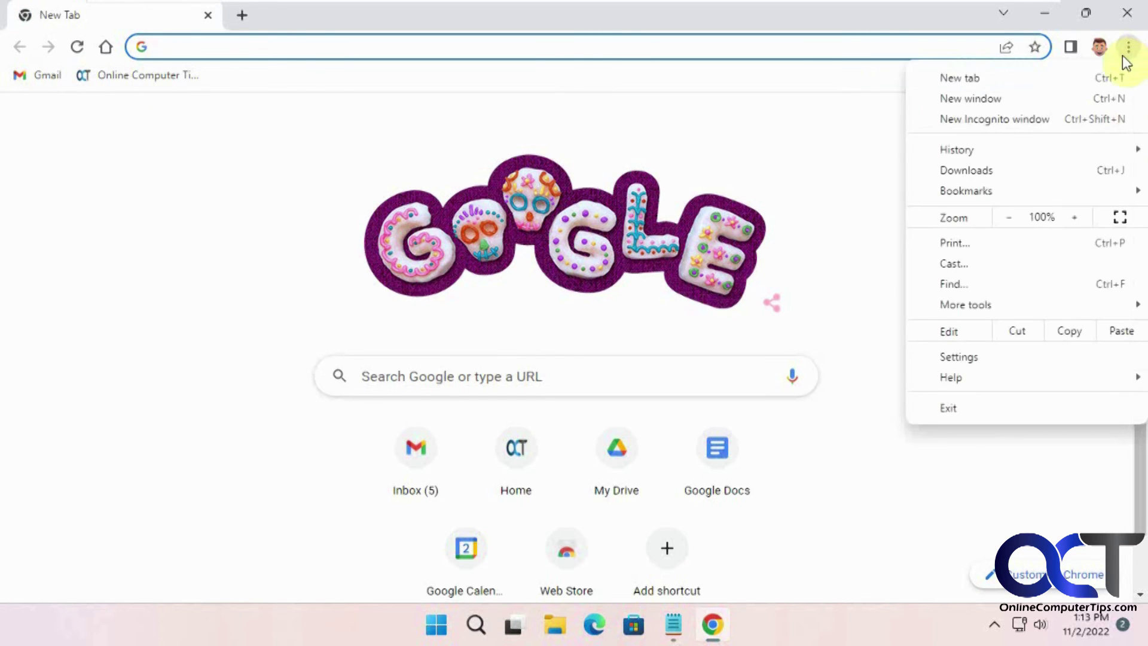
mouse_move(1050, 149)
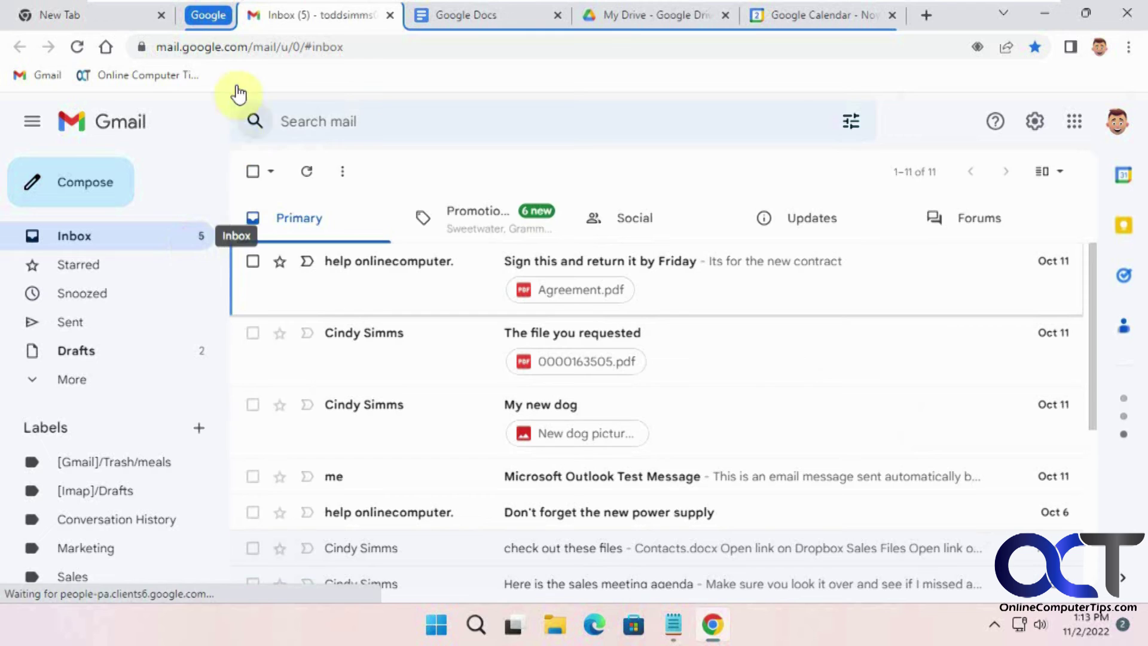
Step: Turn on Save group for the restored Google group so it appears on the bookmarks bar
click(209, 15)
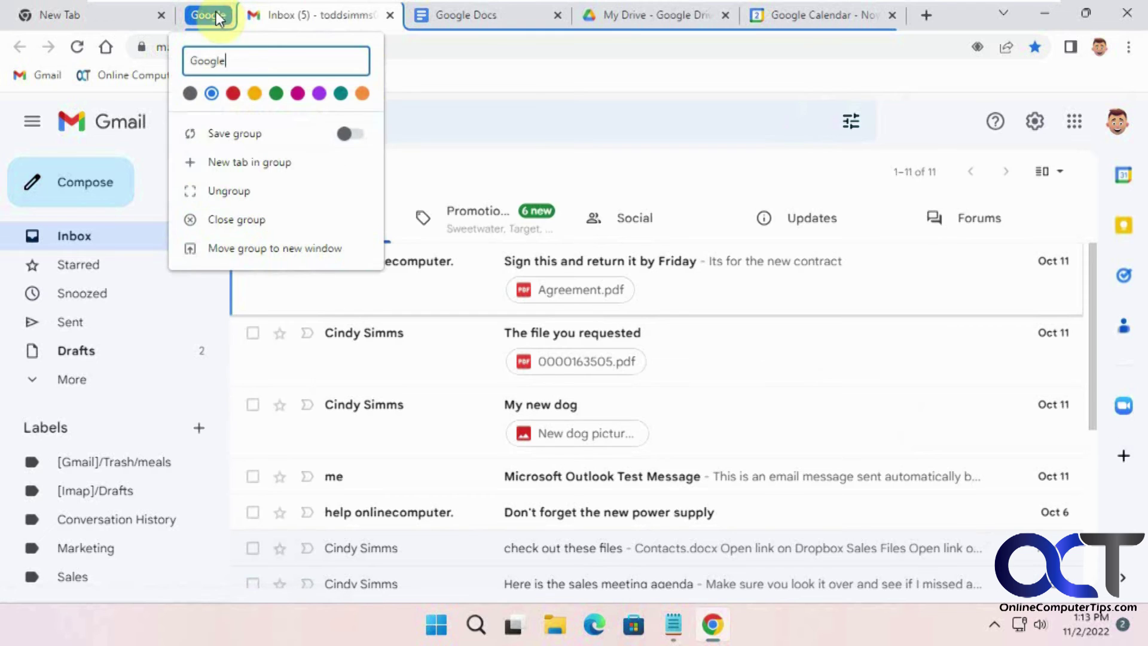
click(353, 134)
click(442, 77)
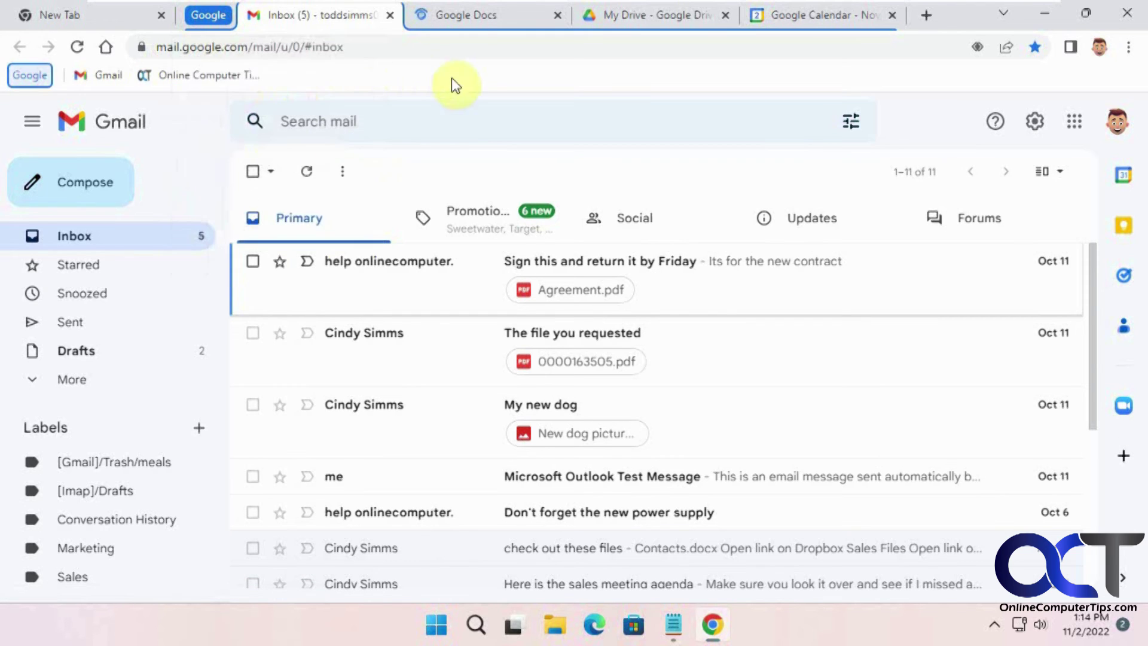
Step: Select the chrome://flags and Tab Groups Save lines in the Notepad notes, then close the group settings
click(674, 622)
drag(306, 253, 167, 253)
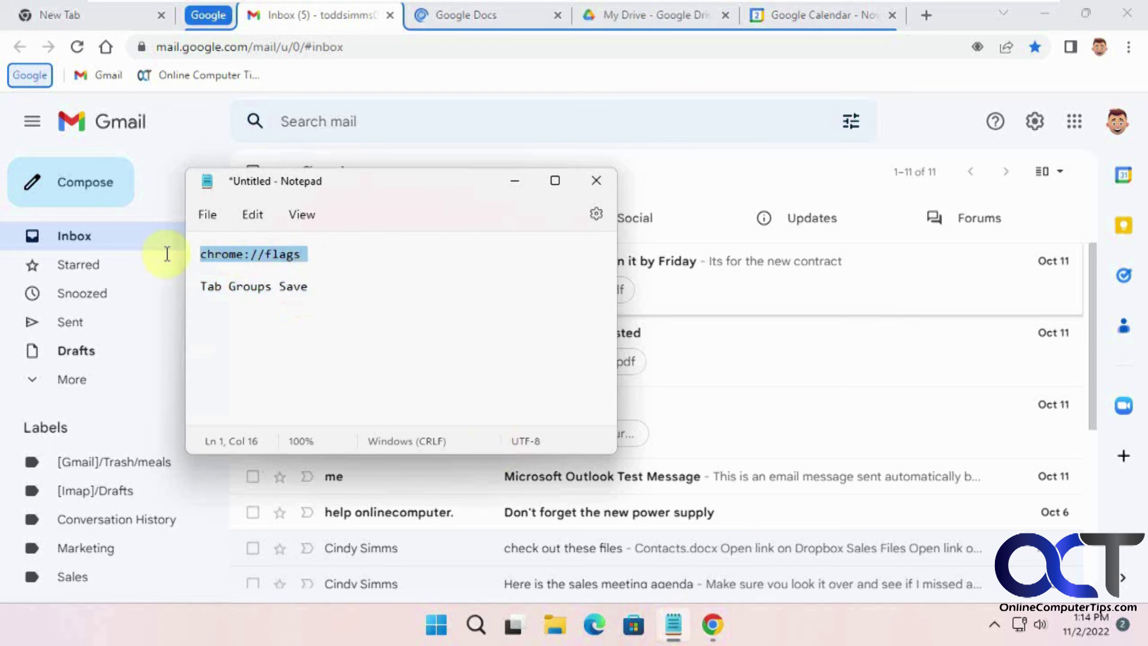
drag(325, 287, 203, 285)
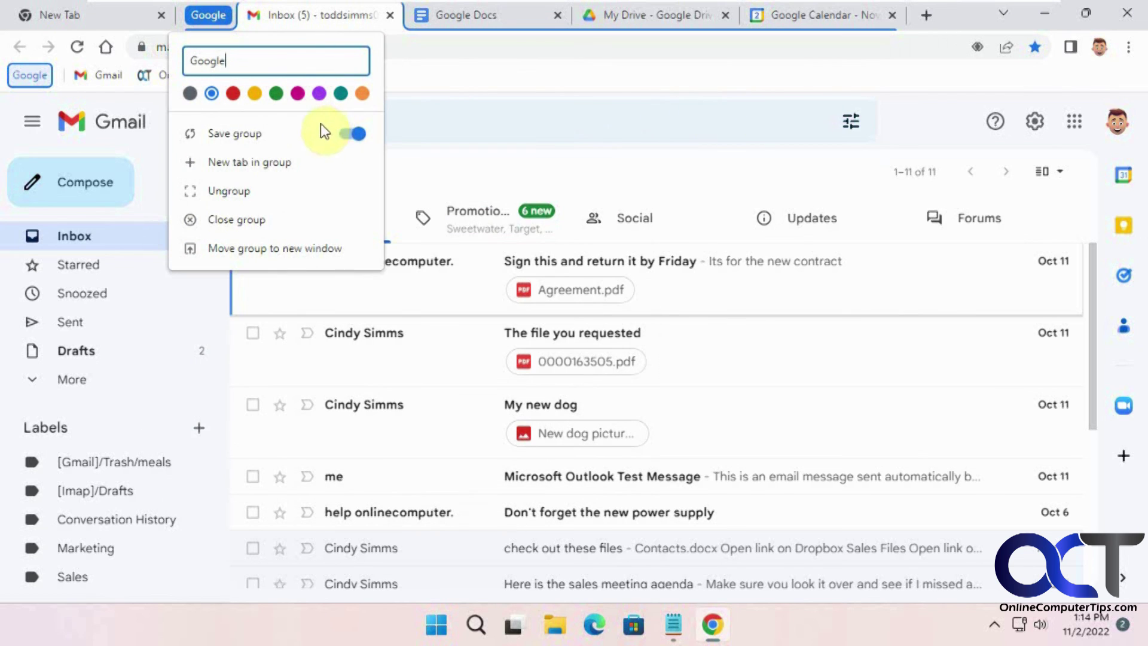
click(519, 82)
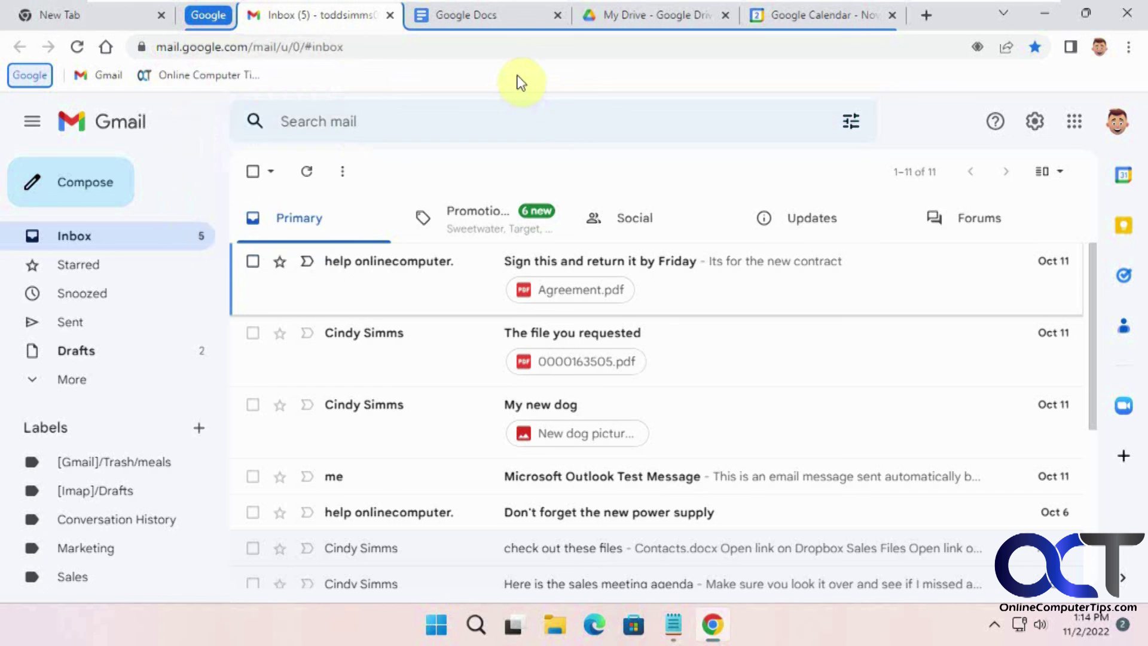